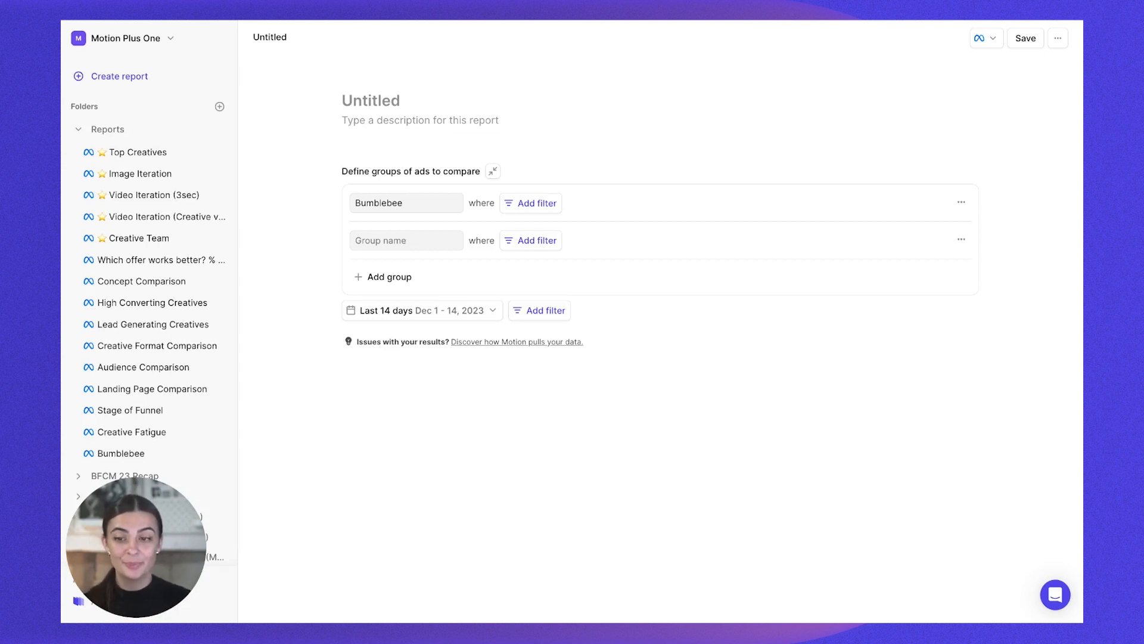
pyautogui.click(120, 78)
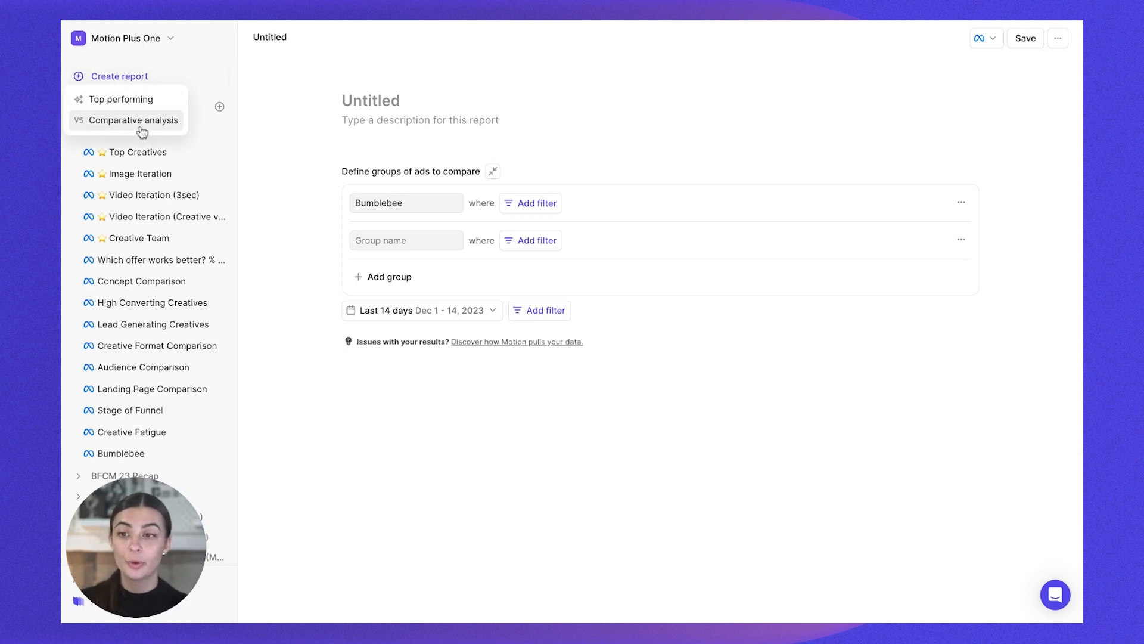
pyautogui.click(289, 237)
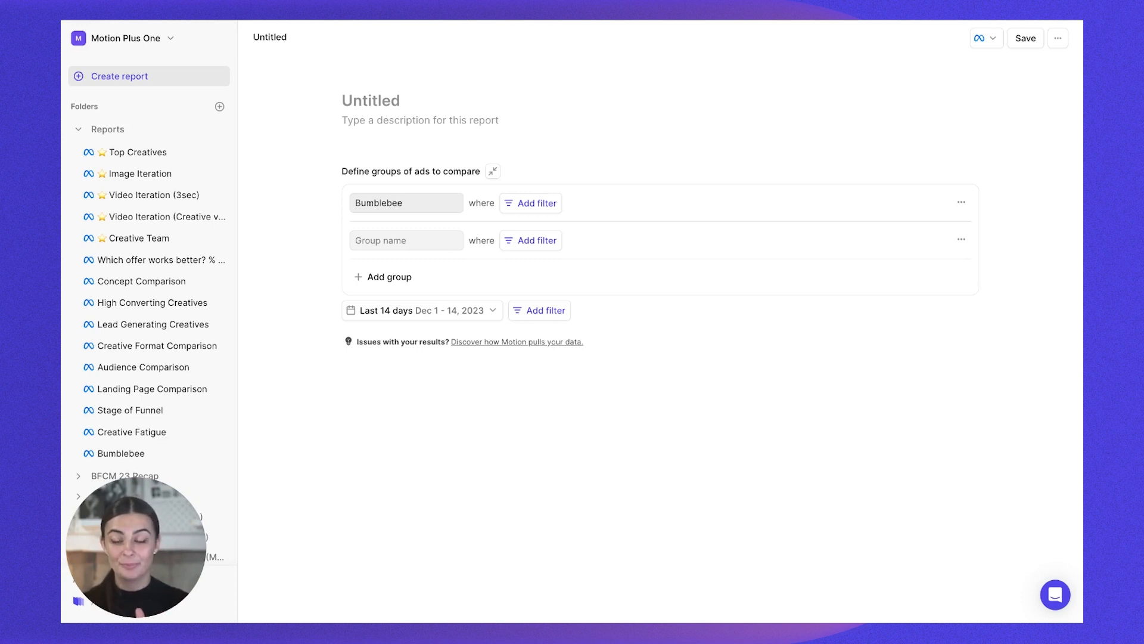
# Filter the Bumblebee group to ads whose ad name contains "Bumblebee".
pyautogui.click(536, 206)
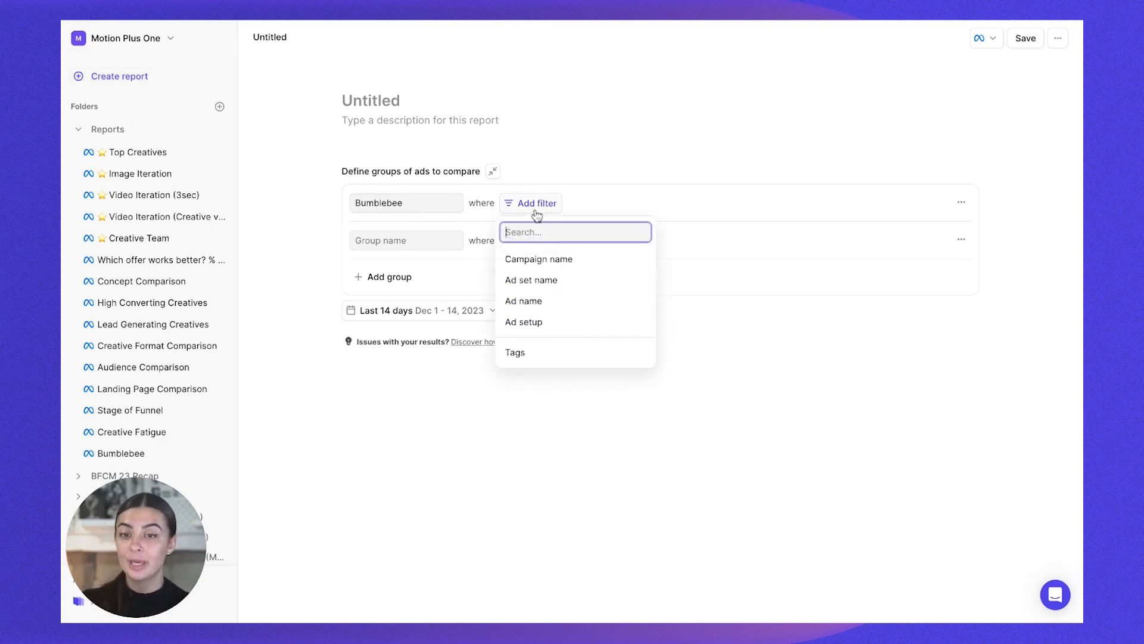
pyautogui.click(546, 308)
pyautogui.write('Bumblebee')
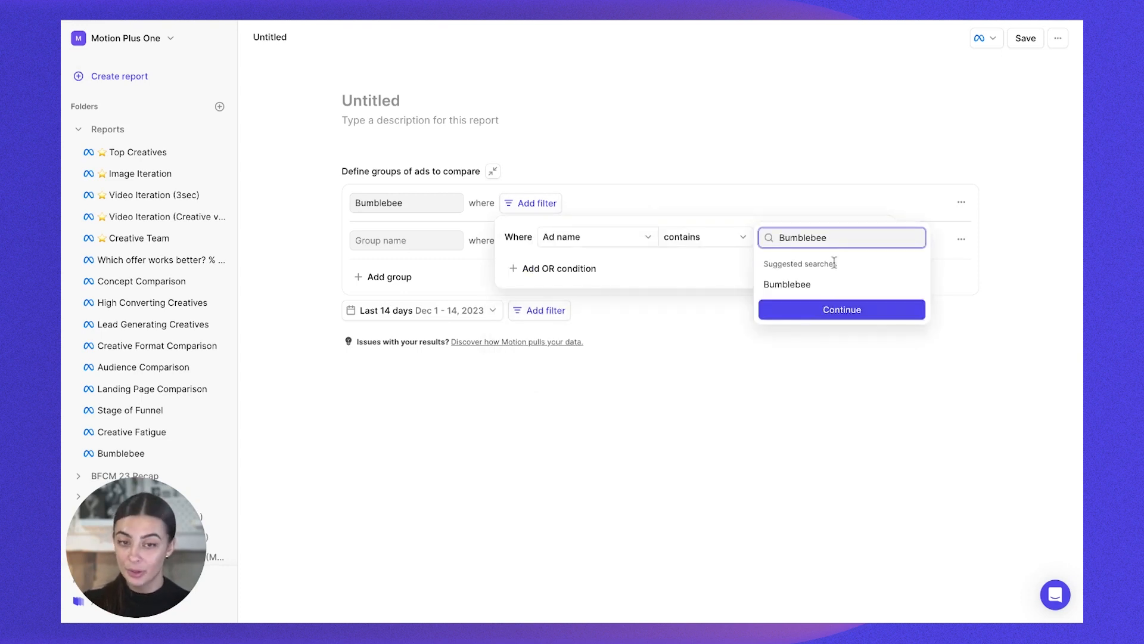
pyautogui.click(820, 310)
pyautogui.click(870, 268)
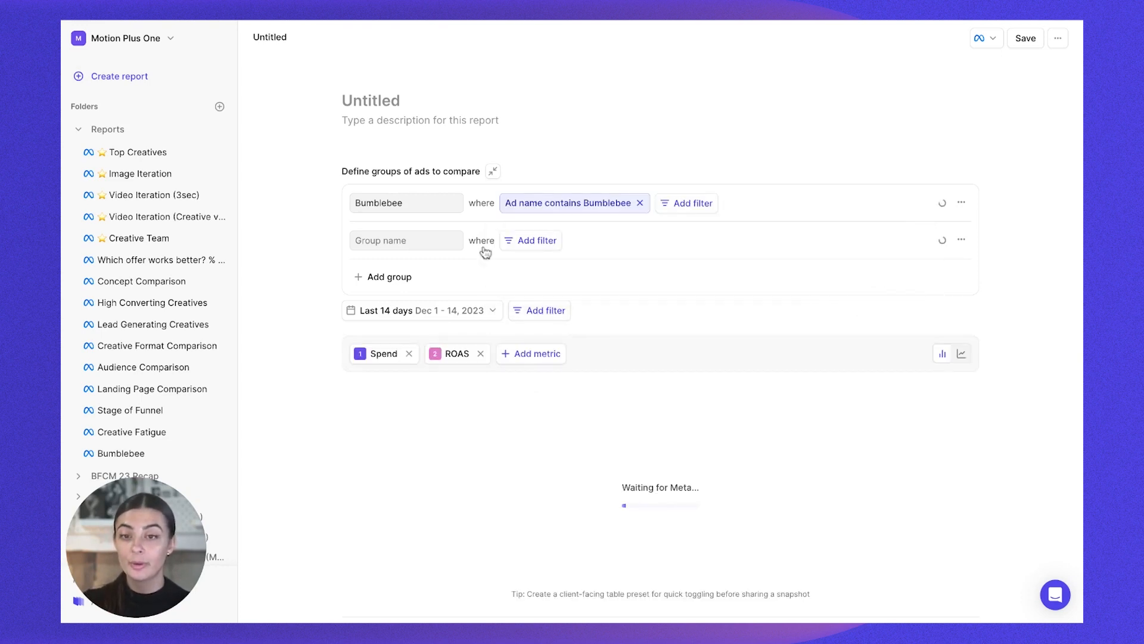
# Name the second comparison group Wheeljack and filter it to ads whose ad name contains "Wheeljack".
pyautogui.click(408, 240)
pyautogui.write('Wo')
pyautogui.press('BackSpace')
pyautogui.write('heeljack')
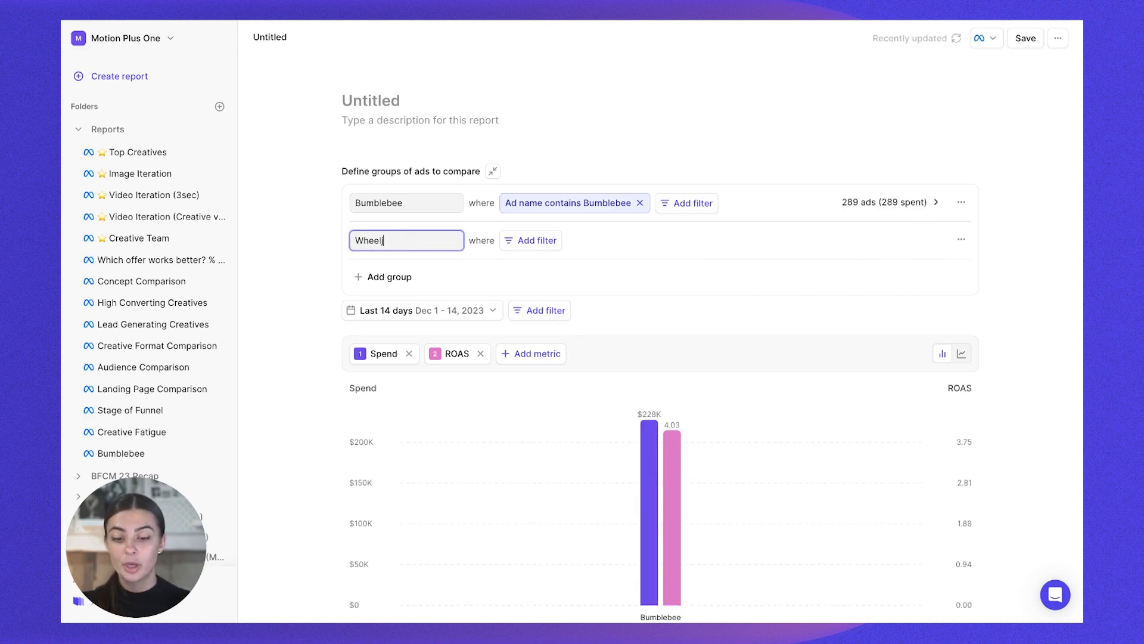
pyautogui.doubleClick(402, 242)
pyautogui.hotkey('ctrl', 'c')
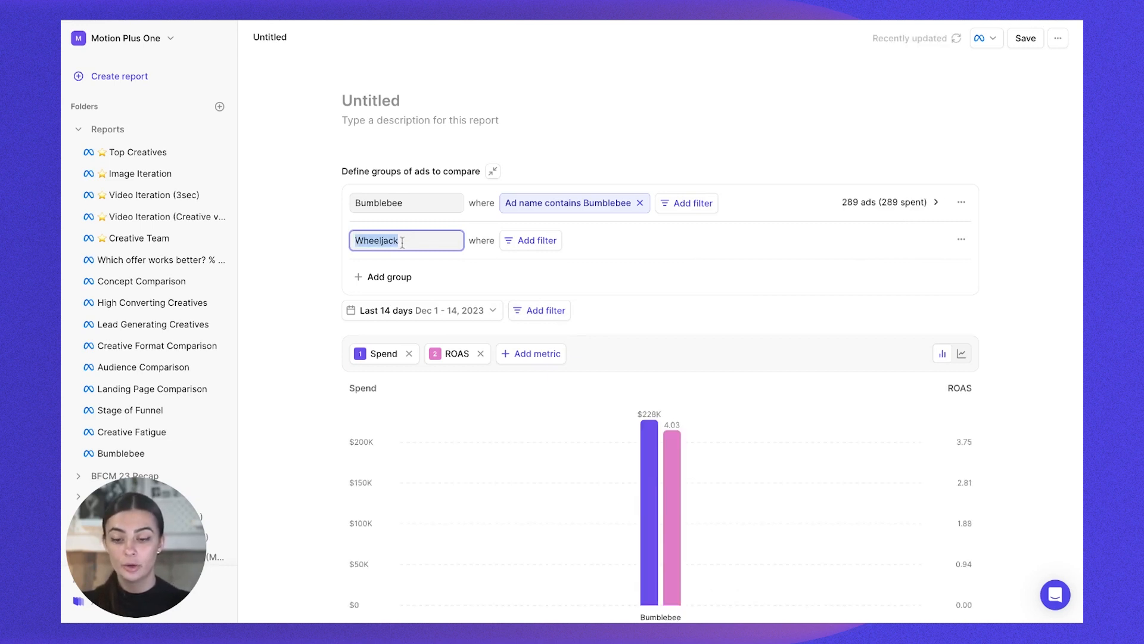
pyautogui.click(524, 240)
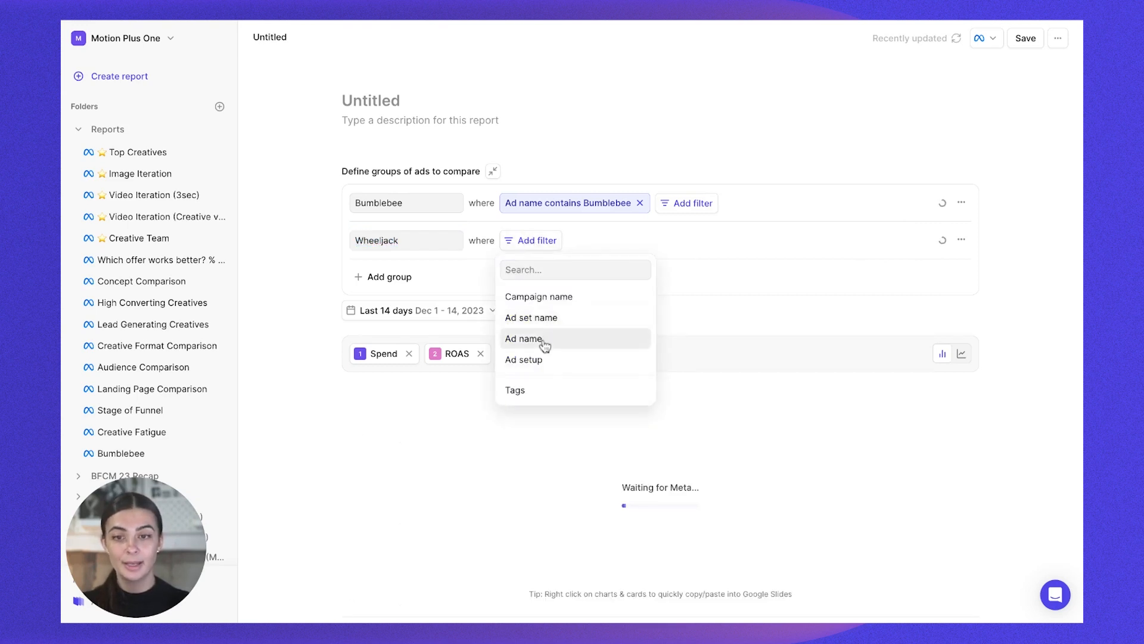
pyautogui.click(544, 343)
pyautogui.hotkey('ctrl', 'v')
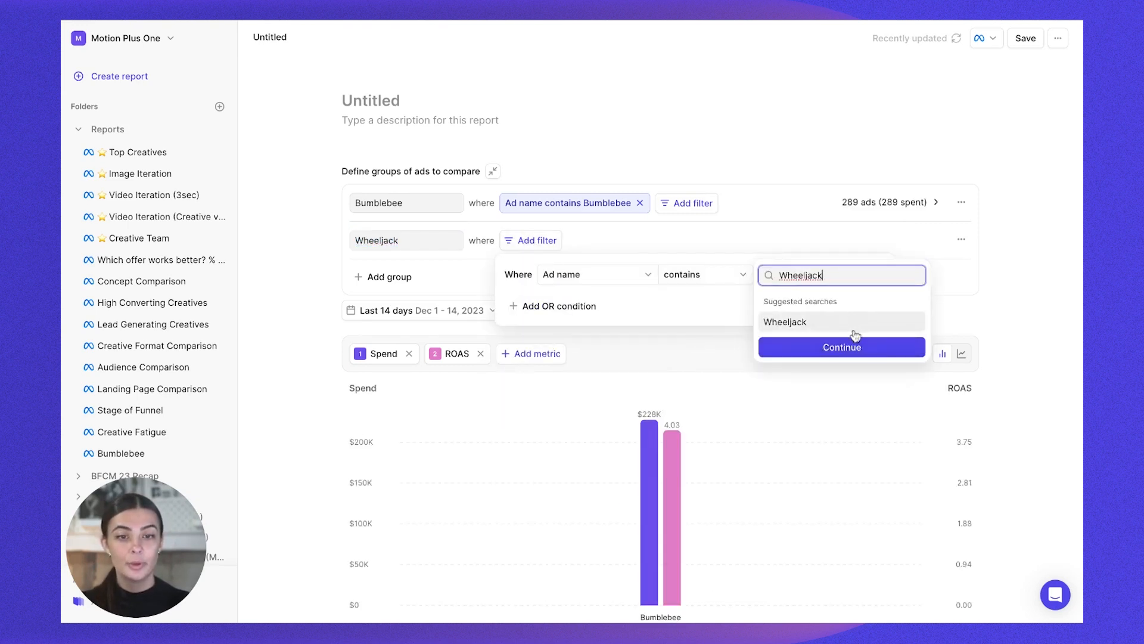
pyautogui.click(845, 348)
pyautogui.click(864, 307)
# Add a third comparison group named Optimus Prime, filtered to ads whose ad name contains "Optimus Prime".
pyautogui.click(388, 278)
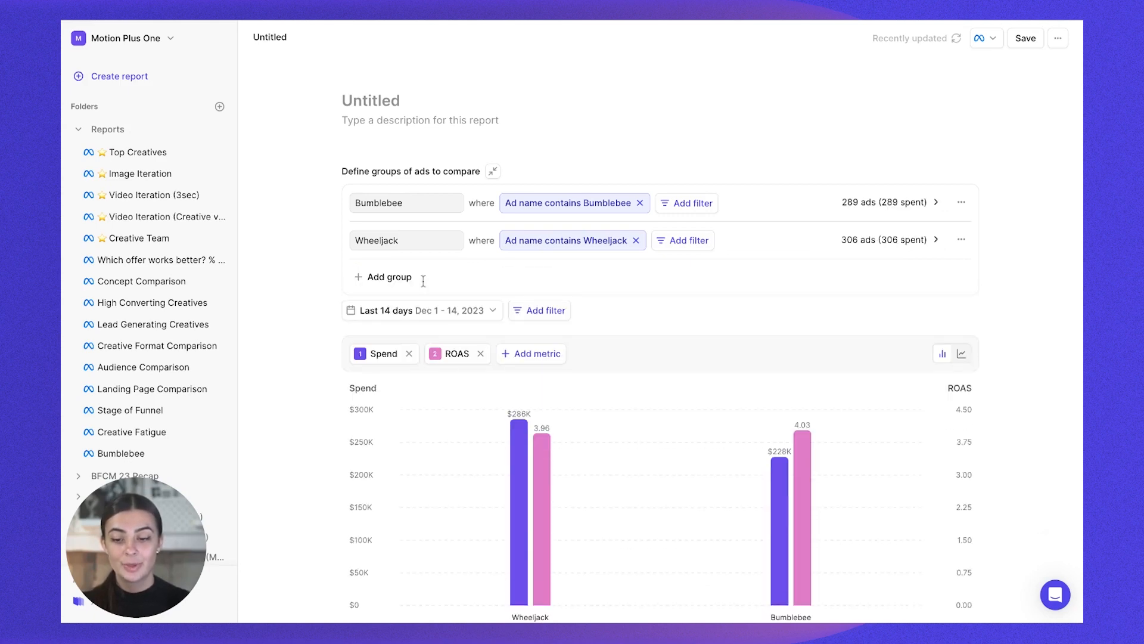
pyautogui.scroll(-5, 423, 281)
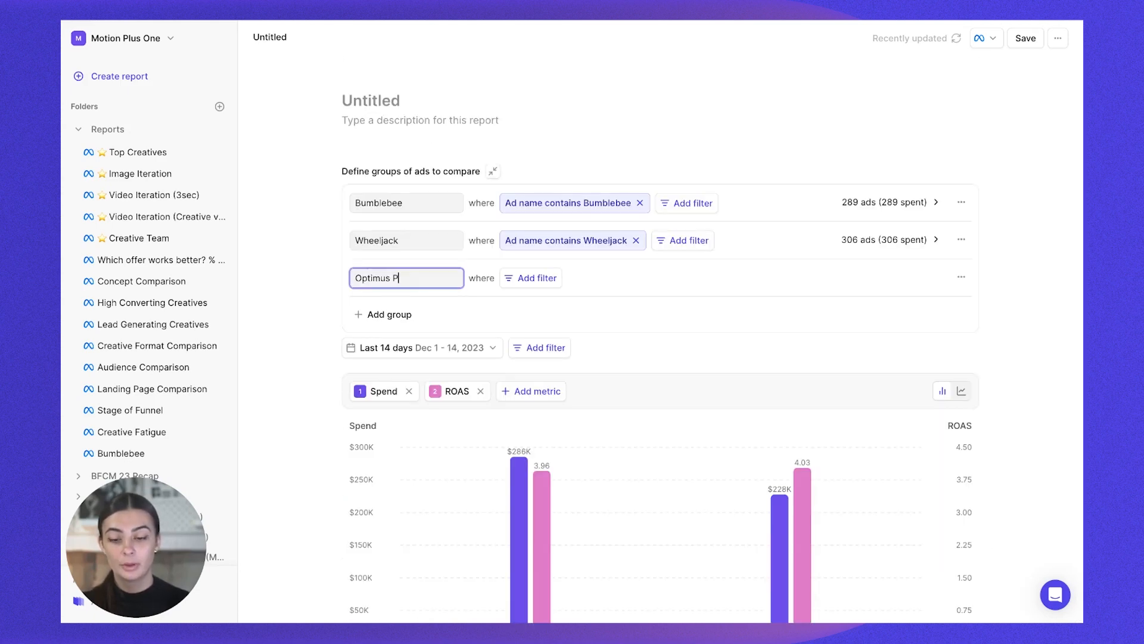
pyautogui.write('rime')
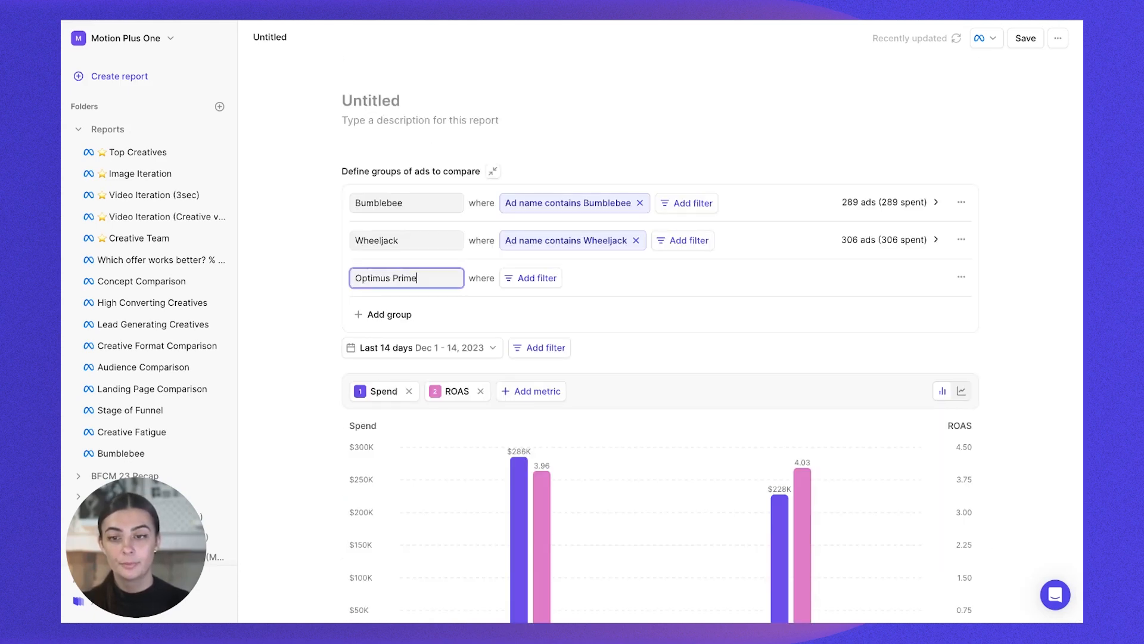
pyautogui.tripleClick(422, 277)
pyautogui.hotkey('ctrl', 'c')
pyautogui.click(538, 279)
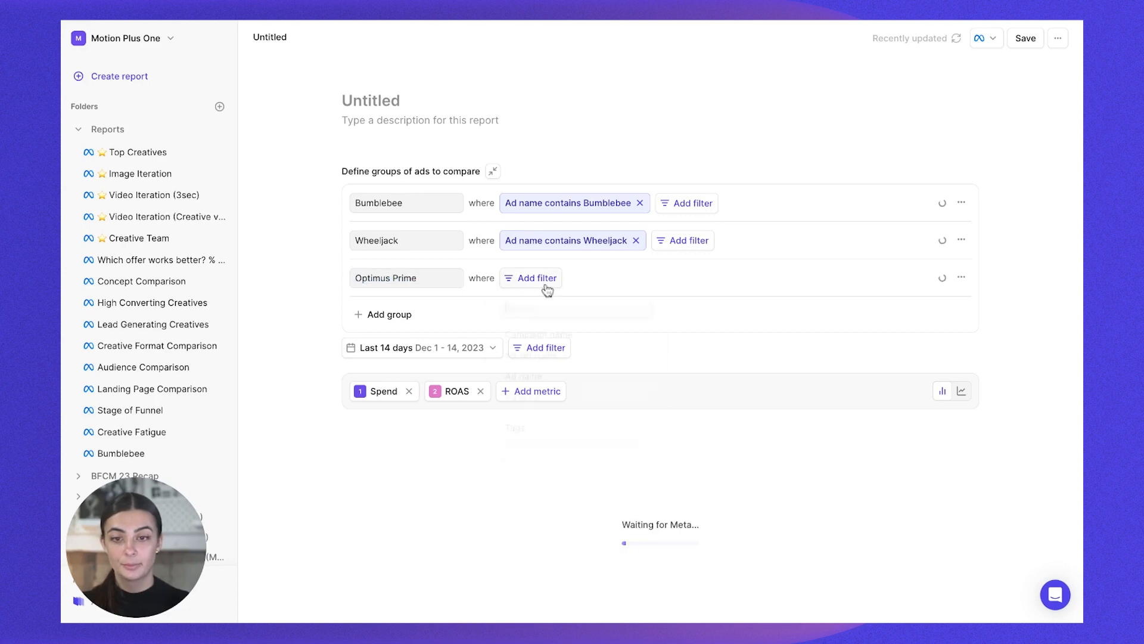
pyautogui.click(543, 376)
pyautogui.hotkey('ctrl', 'v')
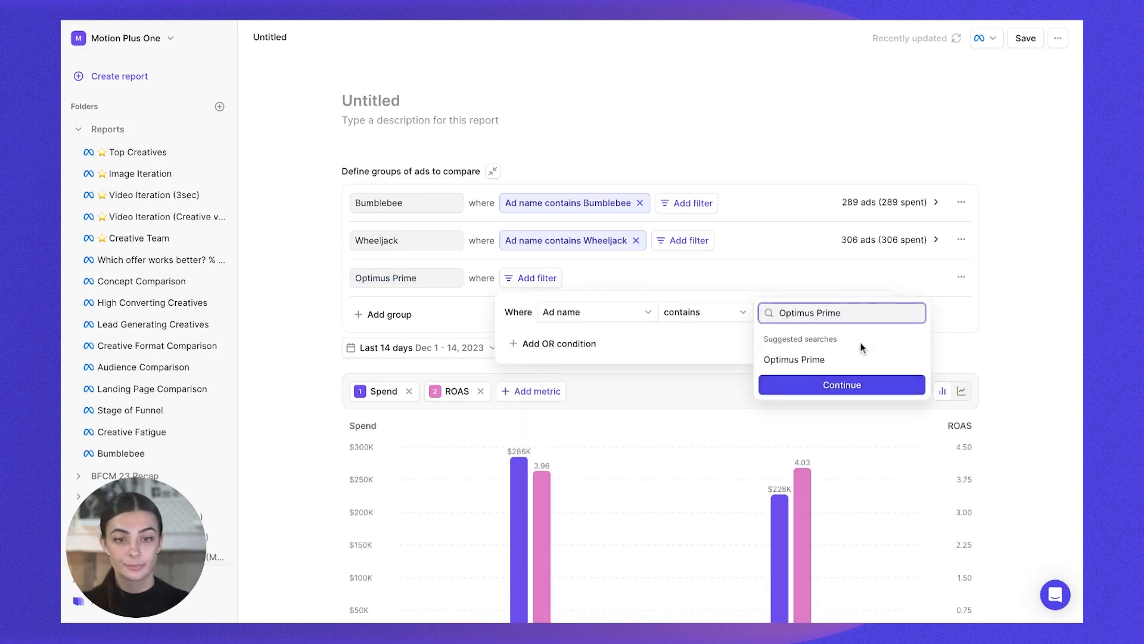
pyautogui.click(841, 385)
pyautogui.click(865, 343)
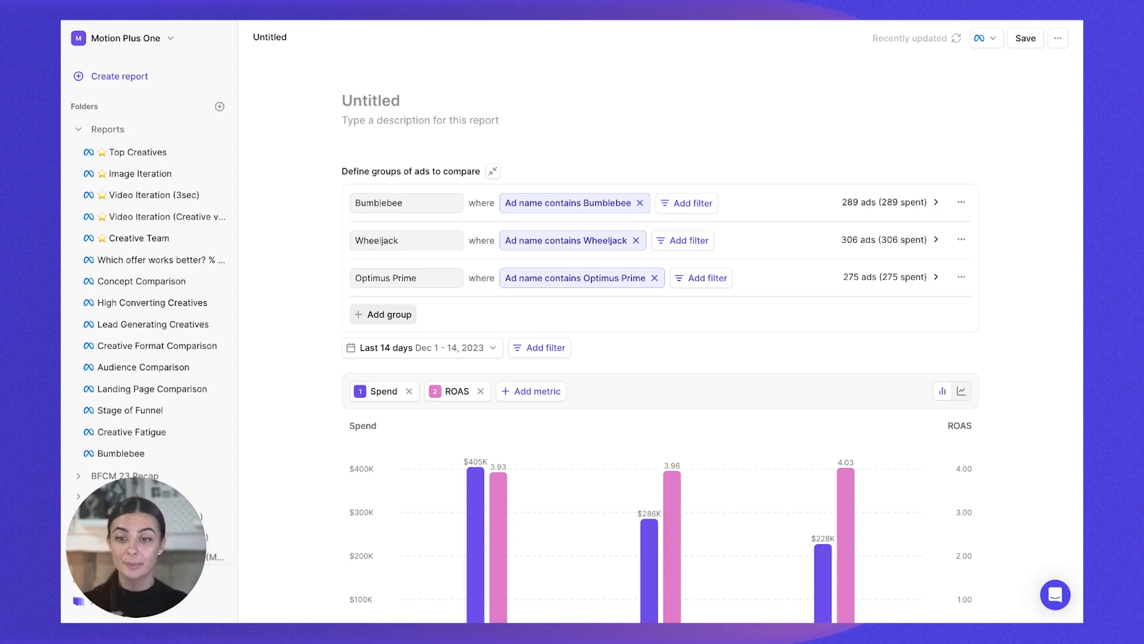
# Apply a report-wide filter for ad names containing "lavender" and review the compared groups.
pyautogui.scroll(-2, 660, 334)
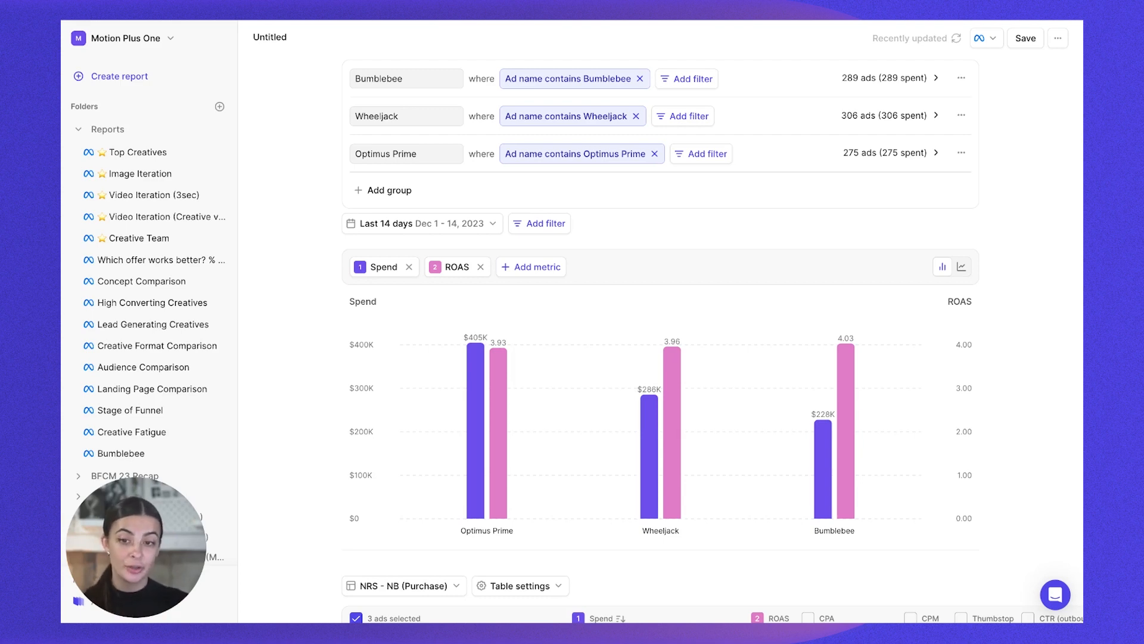
pyautogui.scroll(-2, 712, 340)
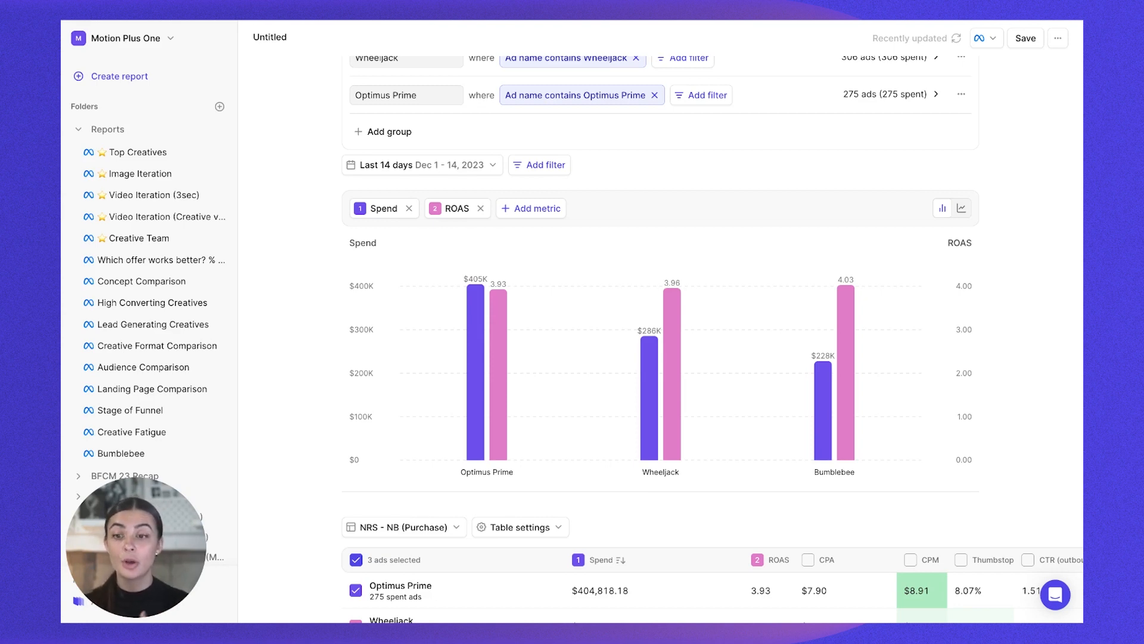
pyautogui.click(541, 167)
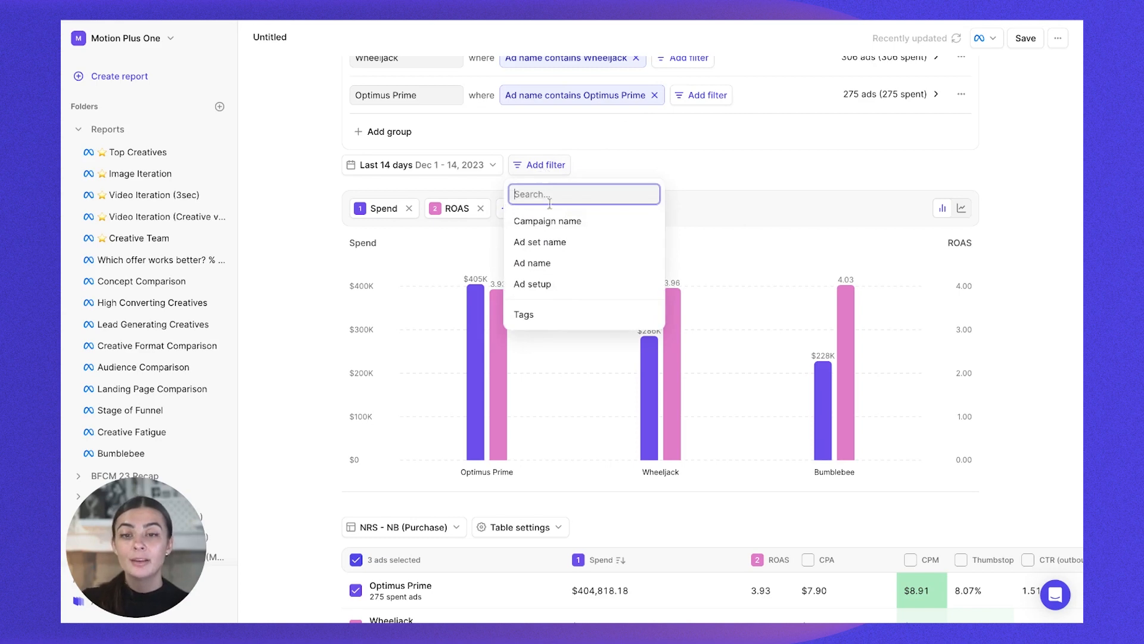
pyautogui.click(549, 268)
pyautogui.write('lavender')
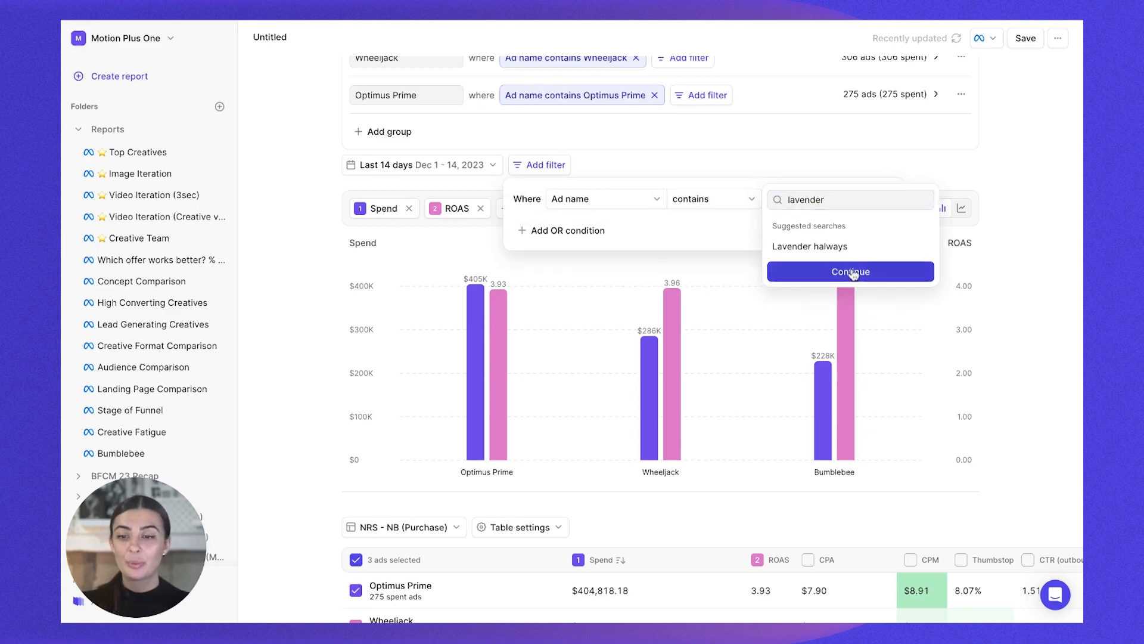
pyautogui.click(854, 270)
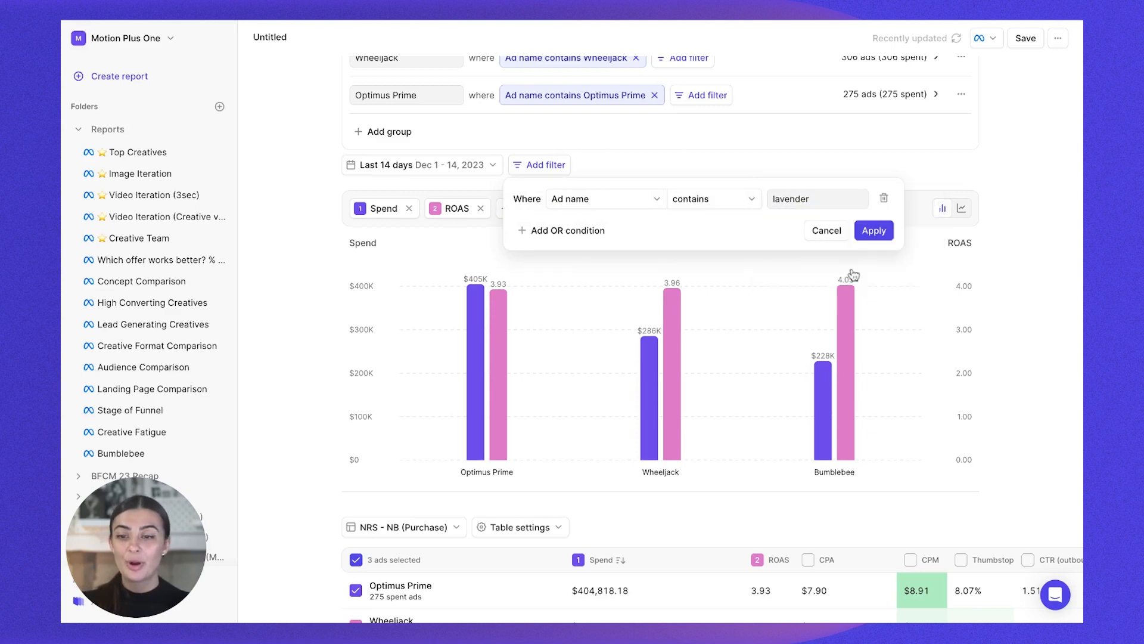
pyautogui.click(875, 234)
pyautogui.scroll(2, 876, 235)
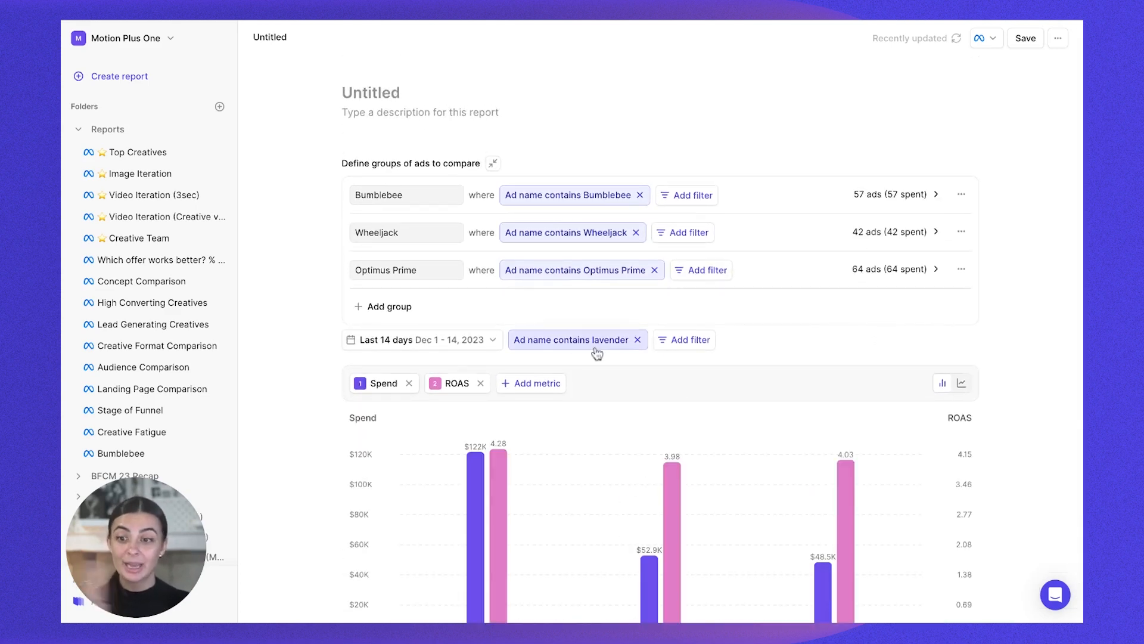
pyautogui.scroll(-3, 809, 452)
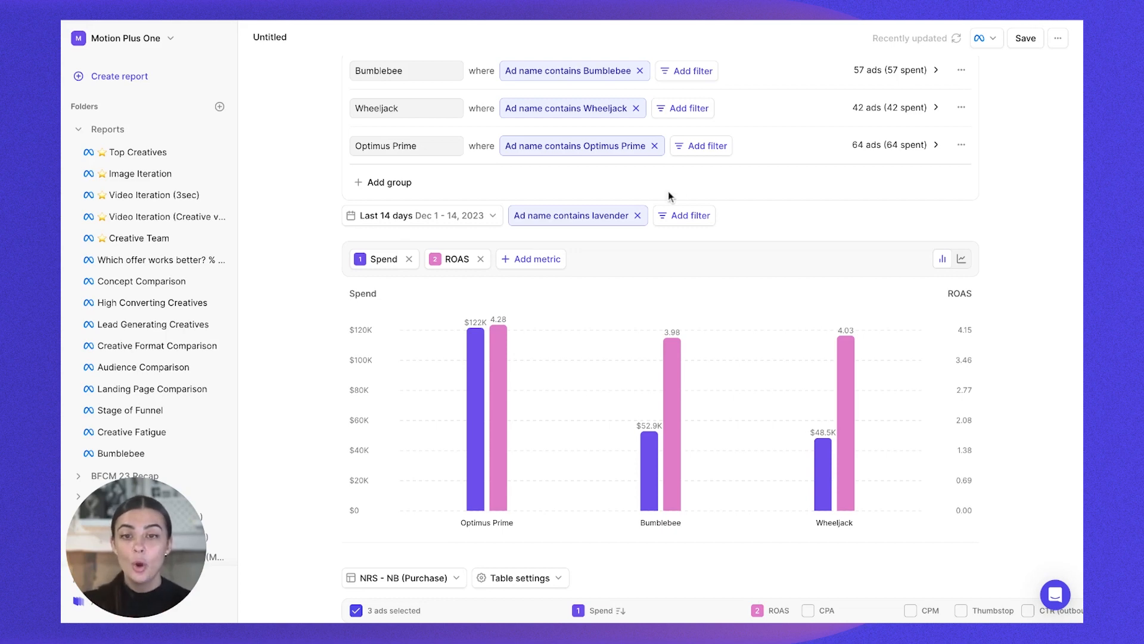
# Replace the report-wide lavender filter with one for campaign names containing "prospecting".
pyautogui.click(637, 215)
pyautogui.click(543, 242)
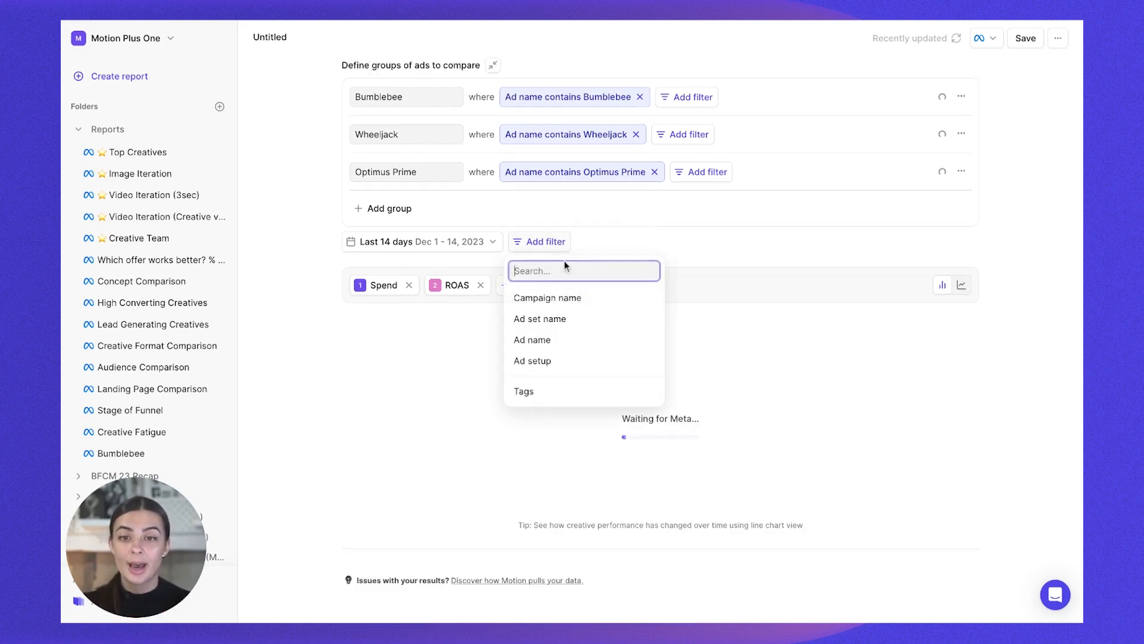
pyautogui.click(544, 298)
pyautogui.write('prospecting')
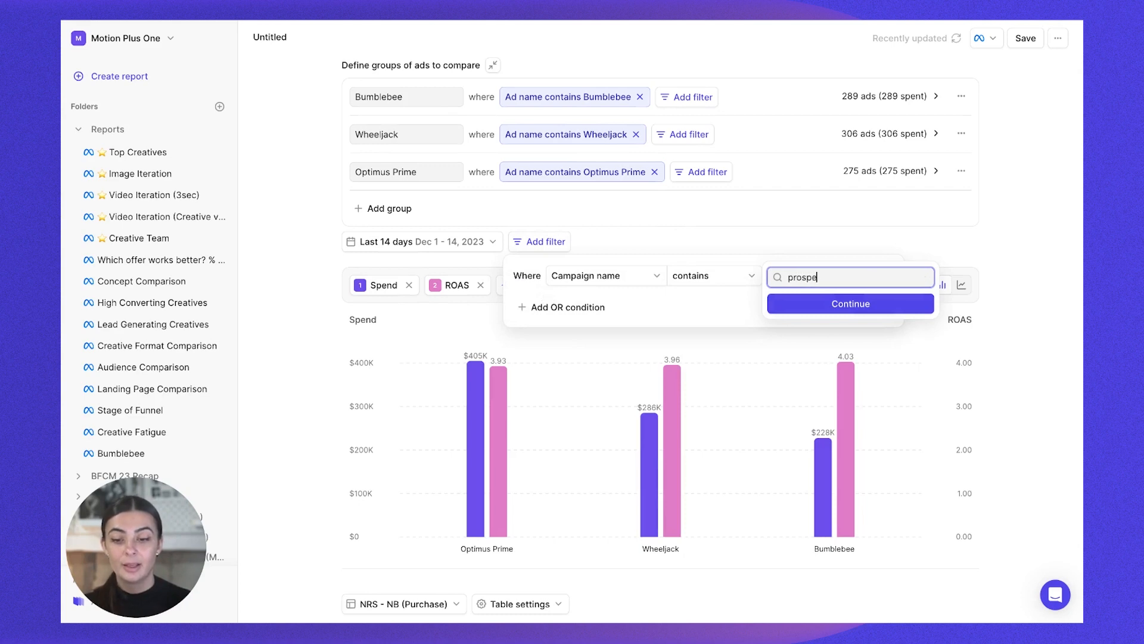
pyautogui.click(864, 305)
pyautogui.click(885, 310)
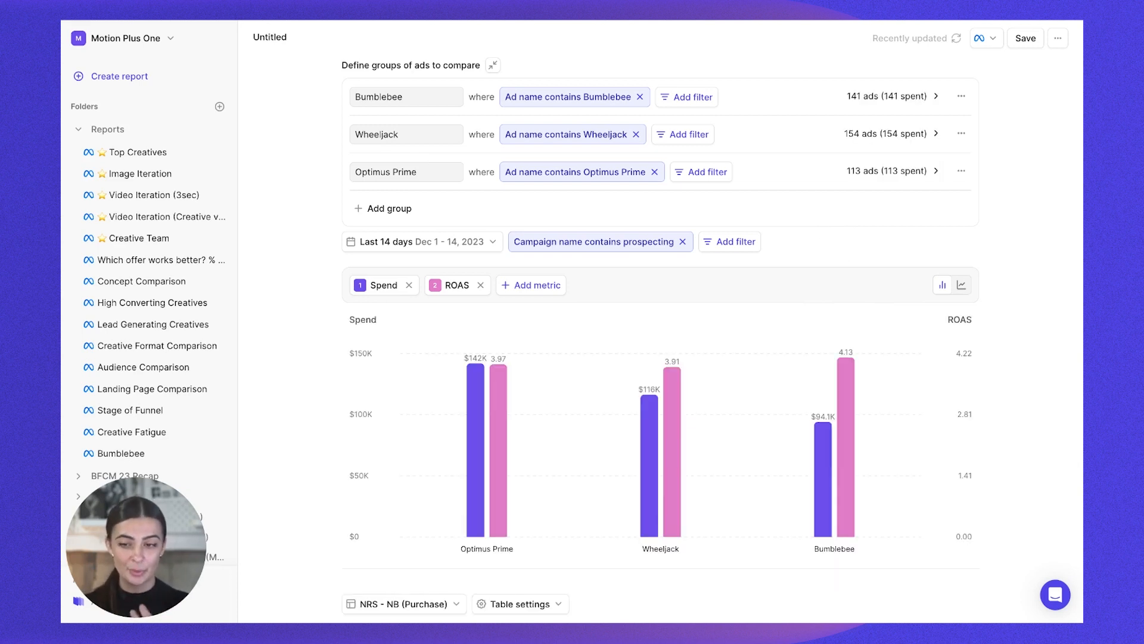
# Review the ads contained in the Bumblebee group, create a top performing report from them and display it as cards.
pyautogui.scroll(-2, 687, 219)
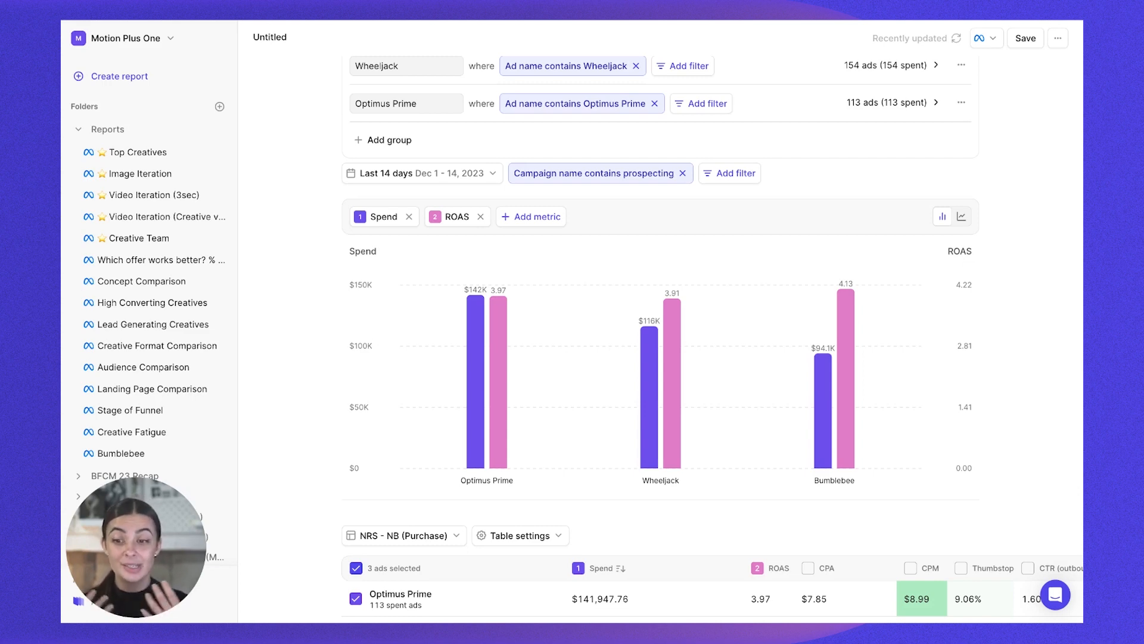
pyautogui.scroll(-5, 527, 365)
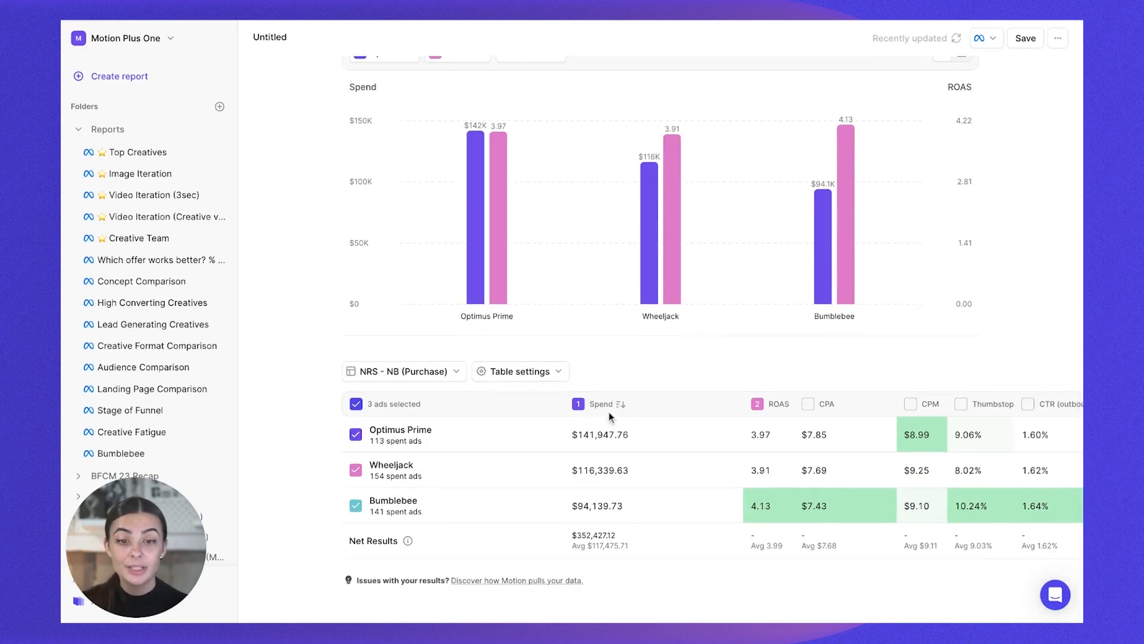
pyautogui.click(462, 515)
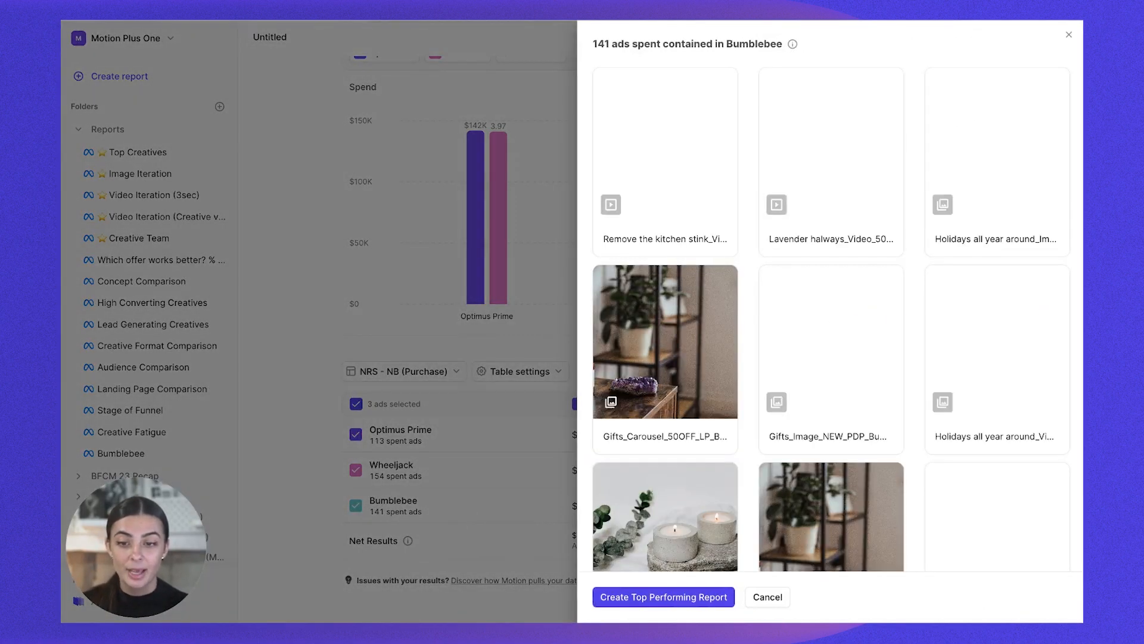
pyautogui.scroll(-15, 869, 419)
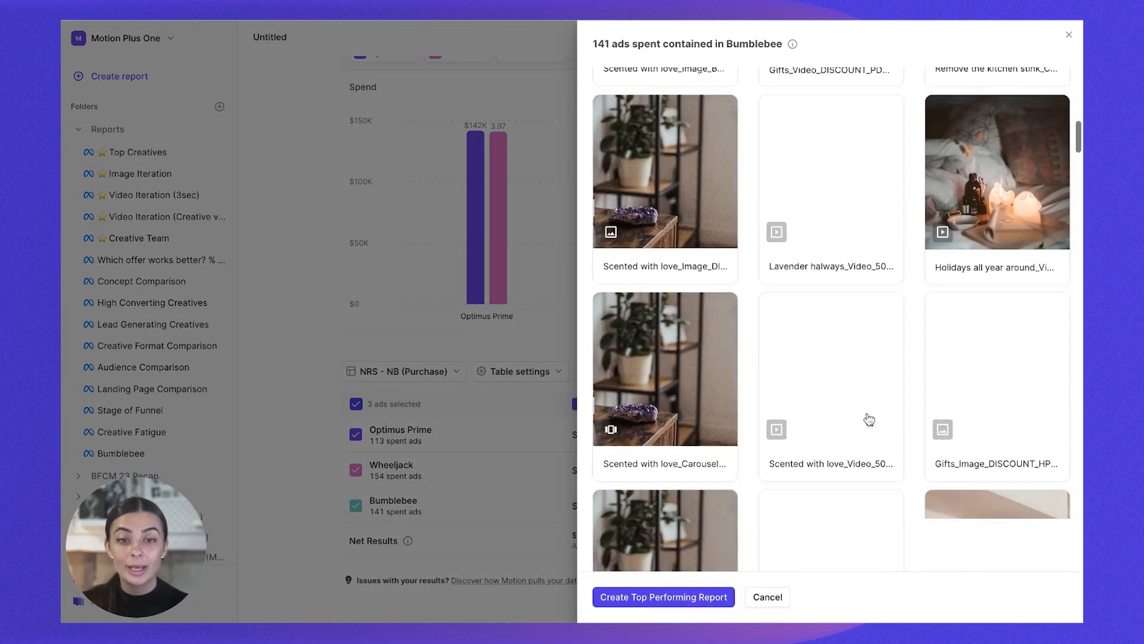
pyautogui.scroll(10, 752, 262)
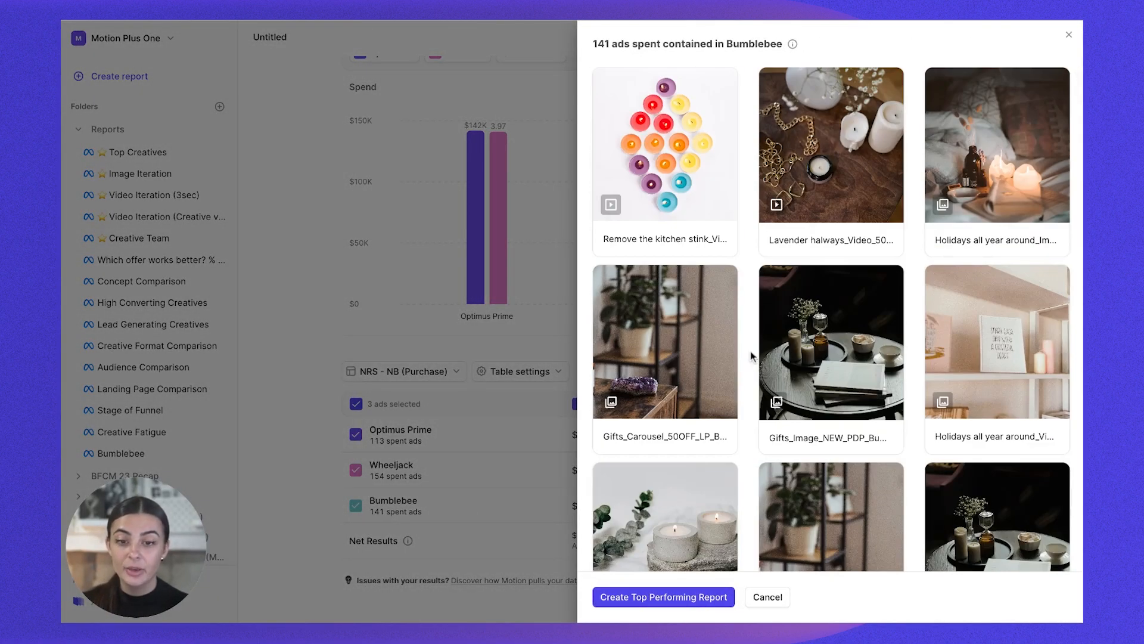
pyautogui.click(666, 597)
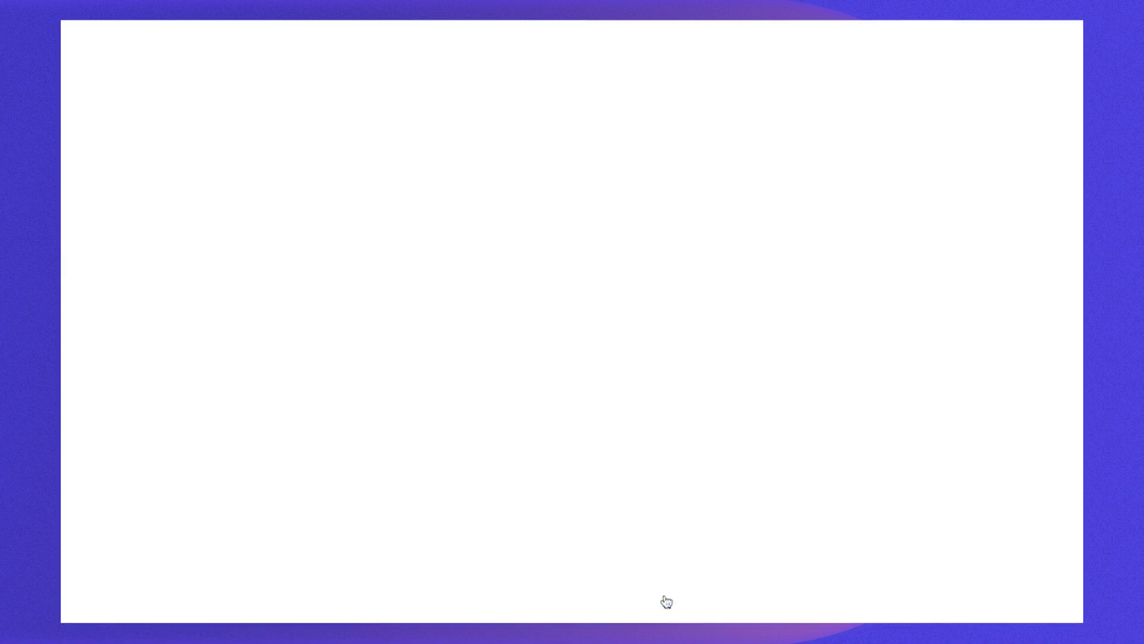
pyautogui.click(961, 244)
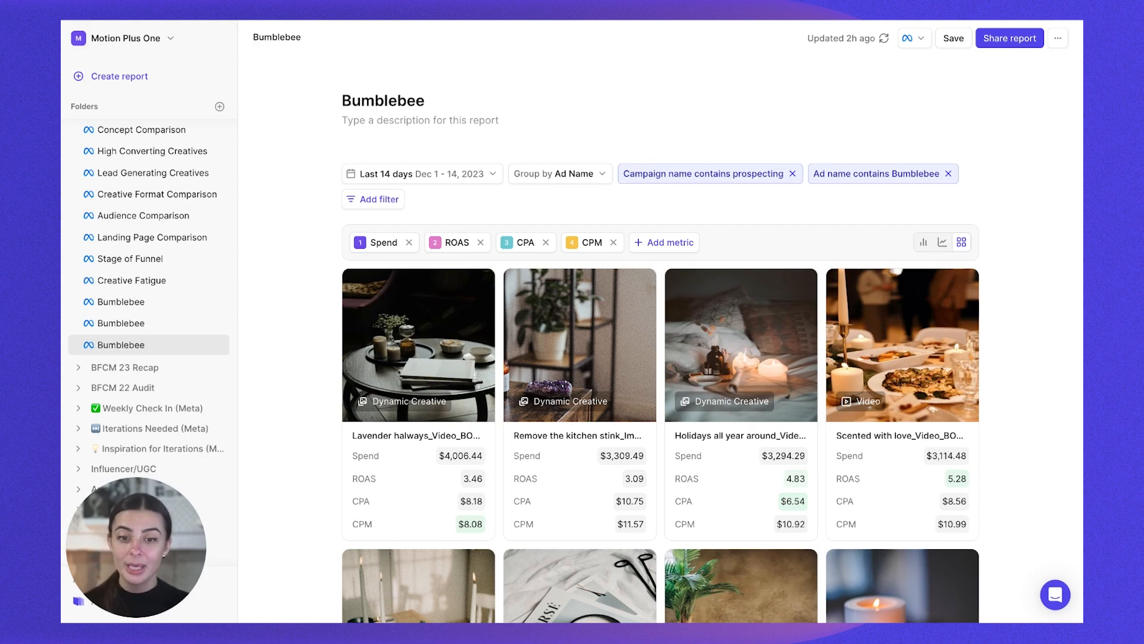
# Create a new top performing report and filter it to ads whose ad name contains "Bumblebee".
pyautogui.click(119, 76)
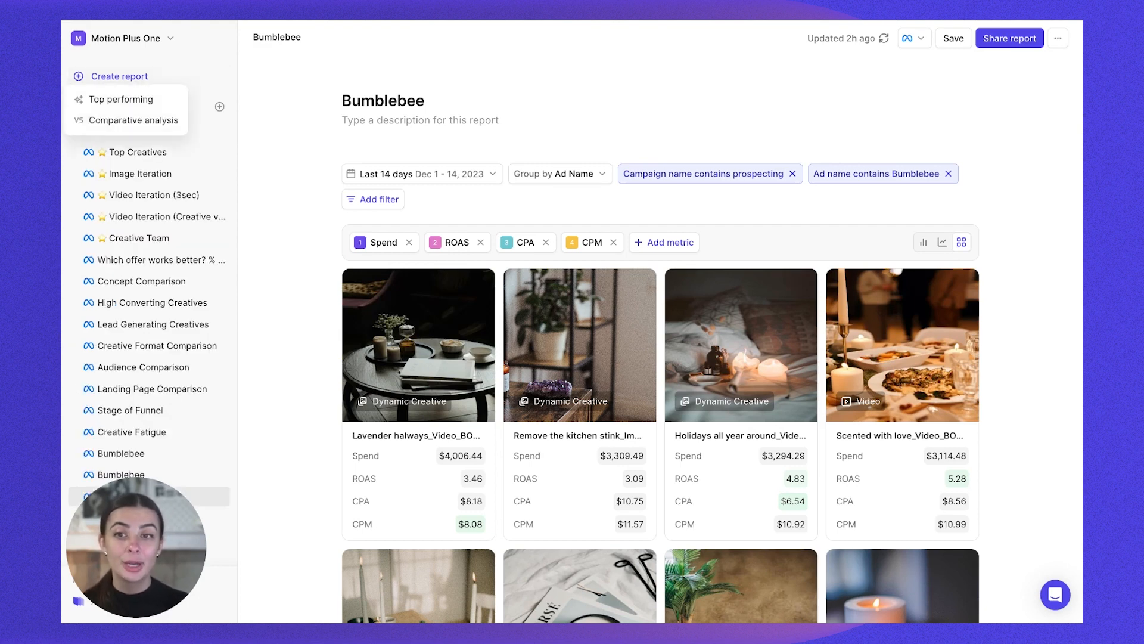
pyautogui.click(127, 100)
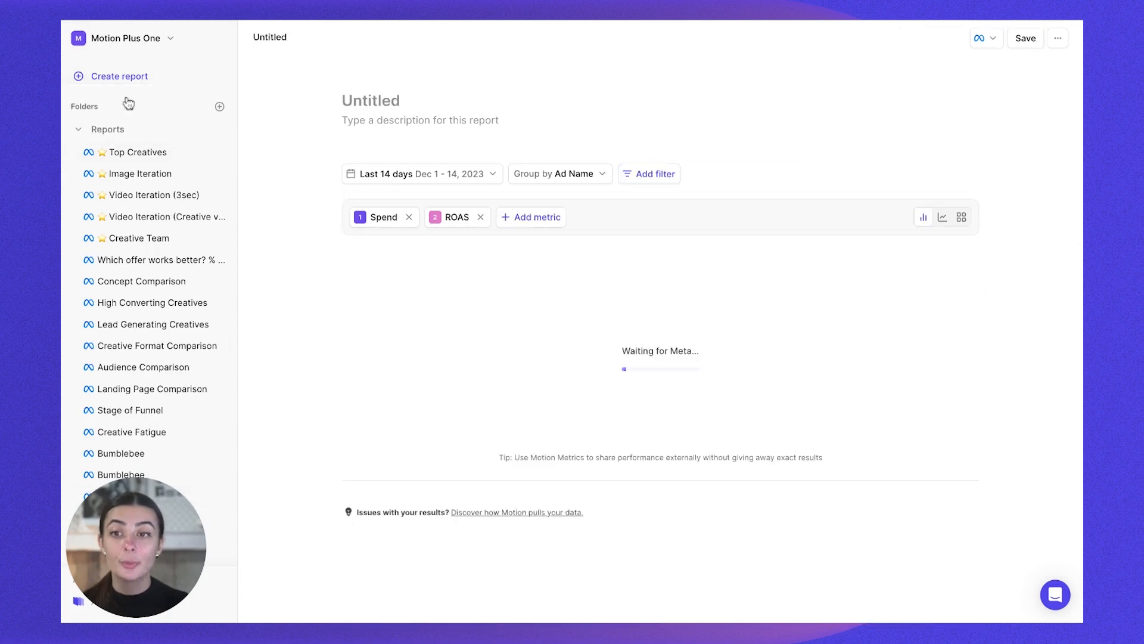
pyautogui.click(655, 173)
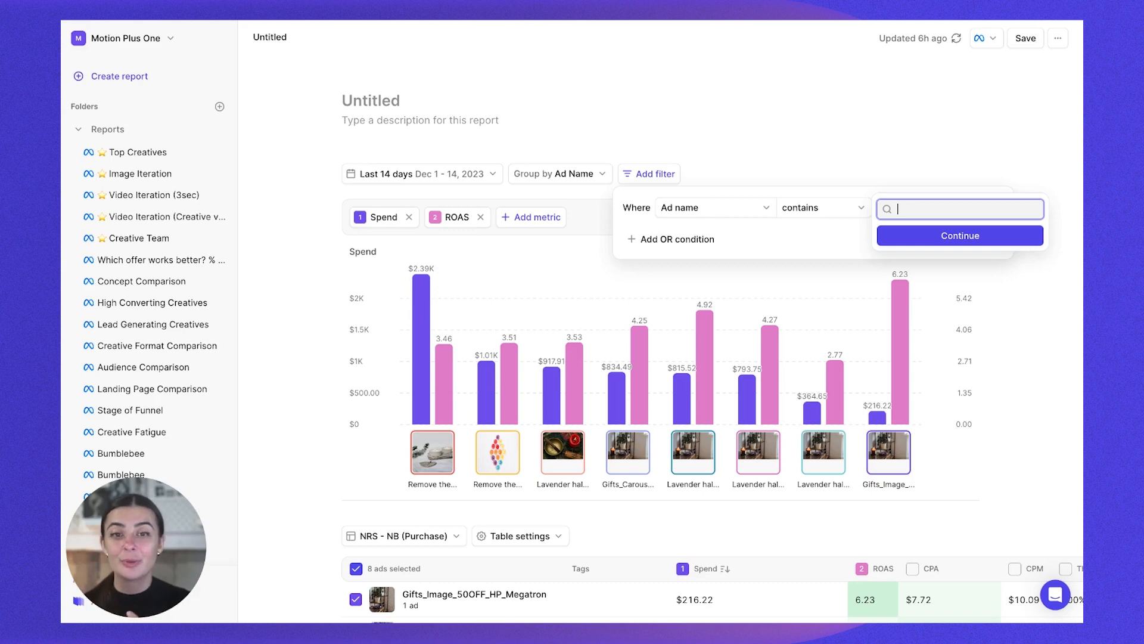
pyautogui.write('bun')
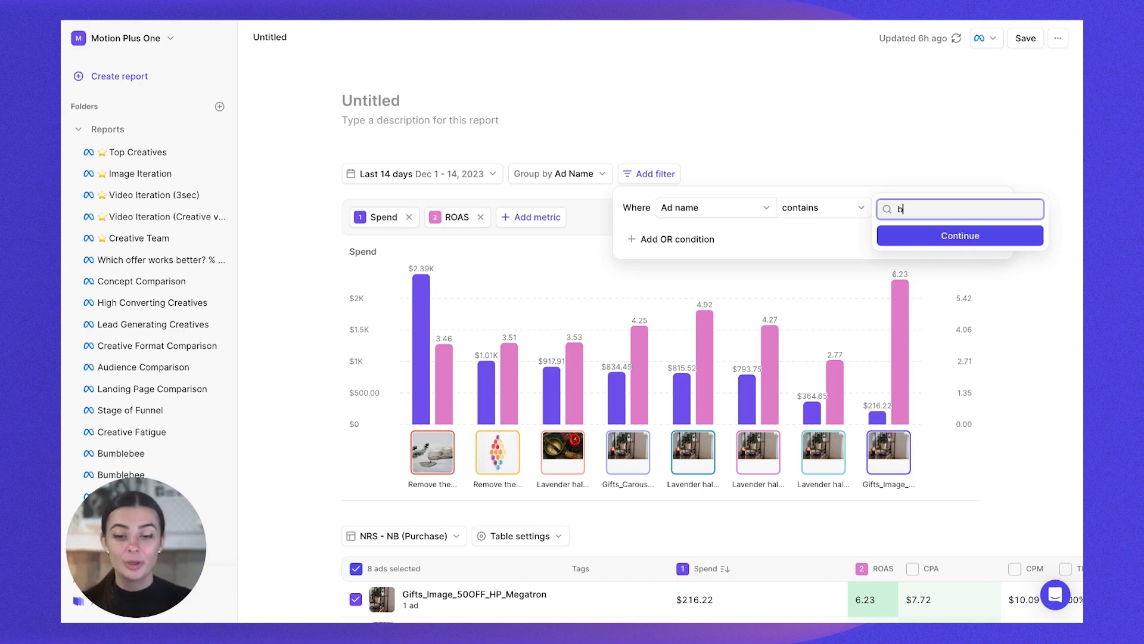
pyautogui.press('BackSpace')
pyautogui.write('mblee')
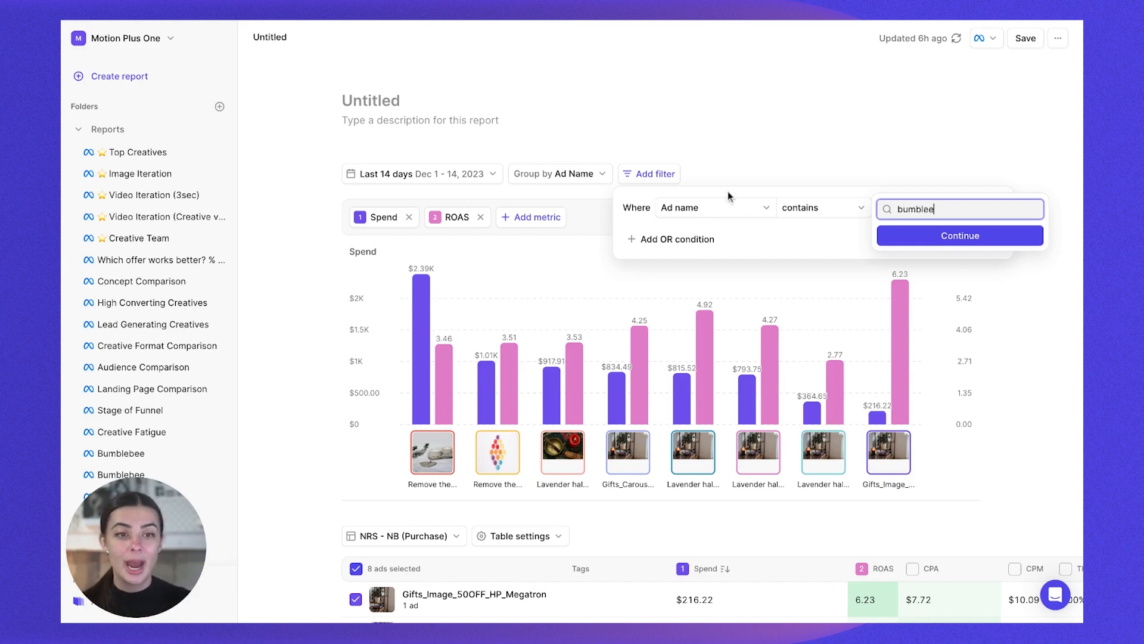
pyautogui.press('BackSpace')
pyautogui.write('bee')
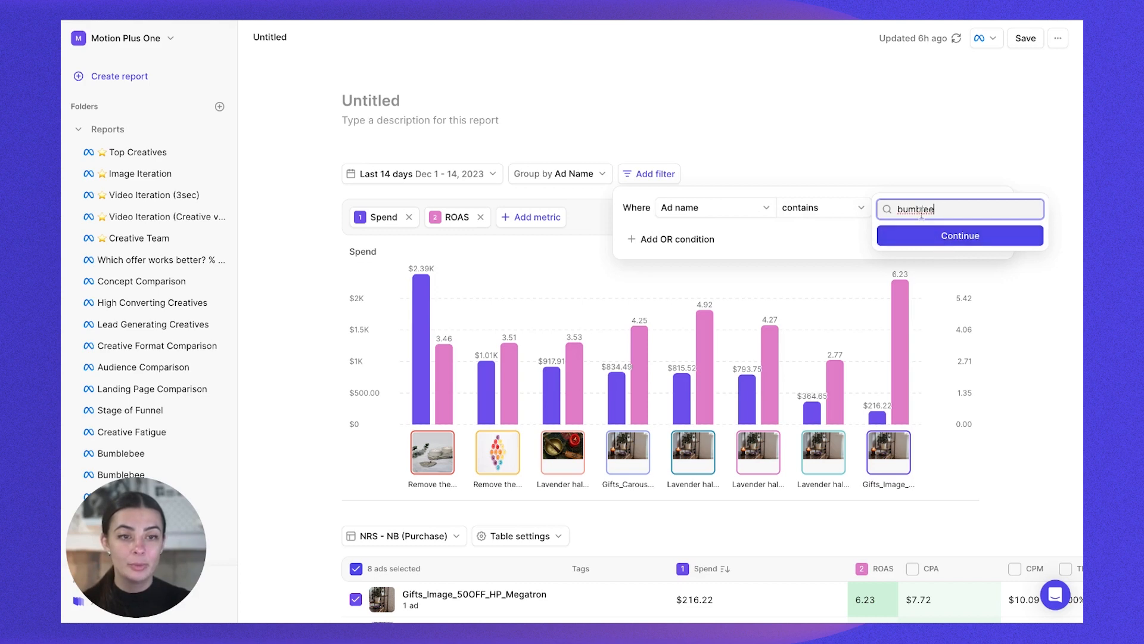
pyautogui.press('Return')
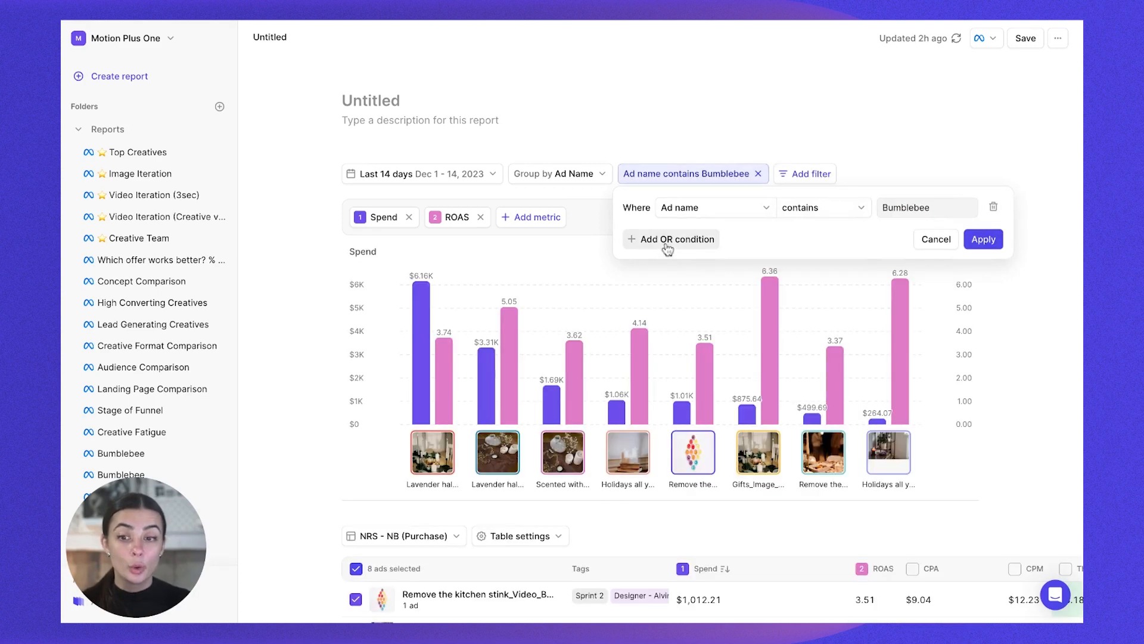
# Extend the ad name filter with OR conditions for names containing "wheeljack" and "Optimus Prime", and apply it.
pyautogui.click(666, 245)
pyautogui.write('wheeljack')
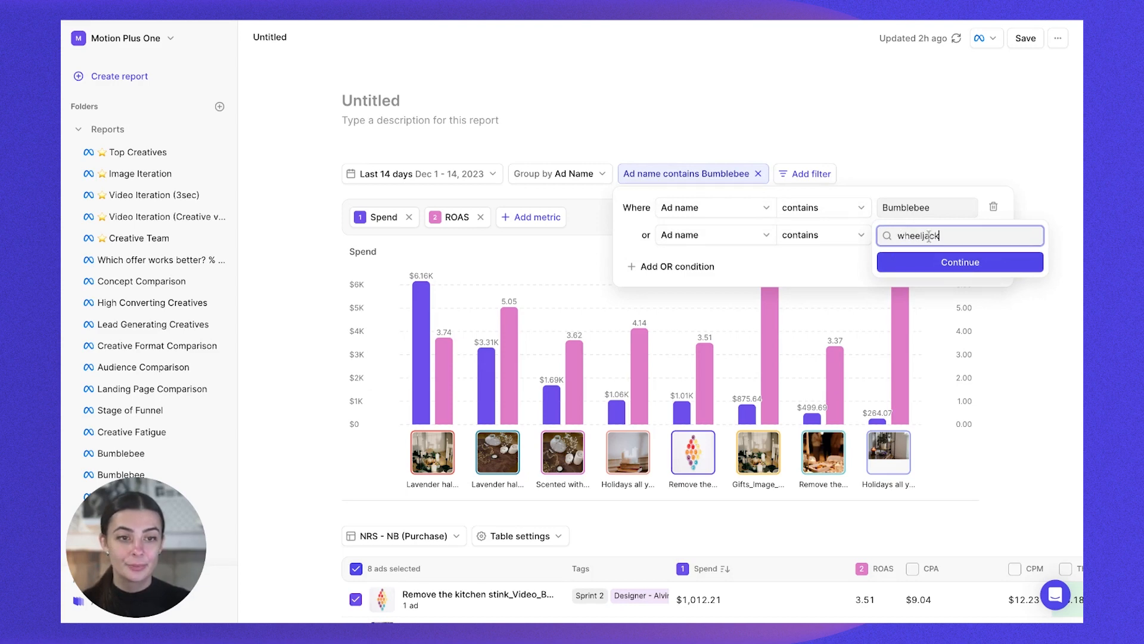
pyautogui.press('Return')
pyautogui.write('optimus prime')
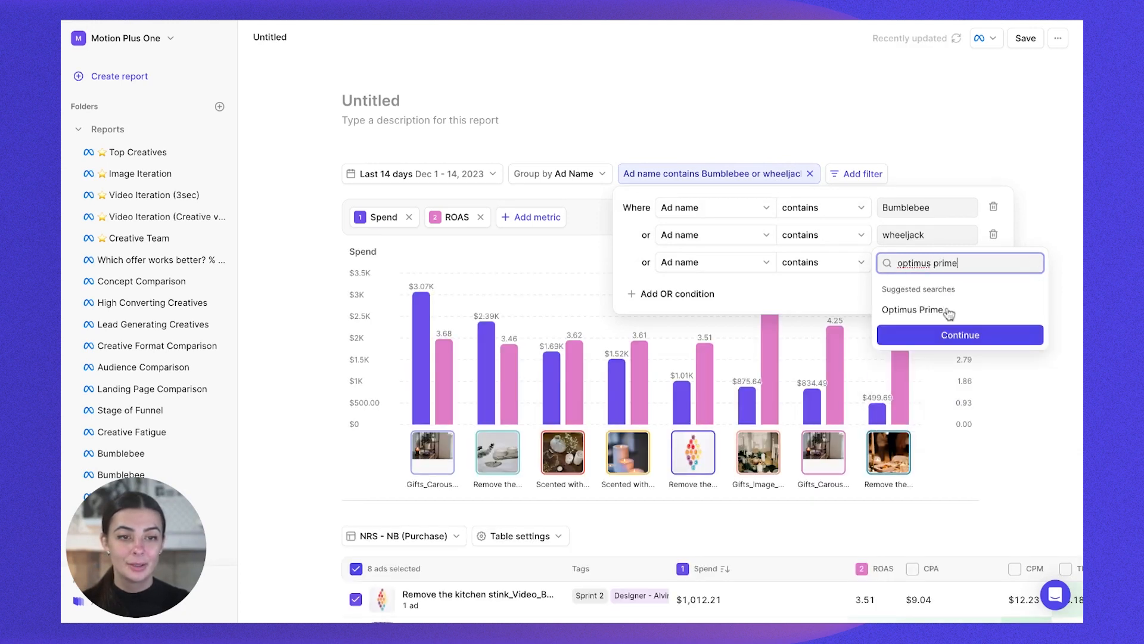
pyautogui.click(950, 314)
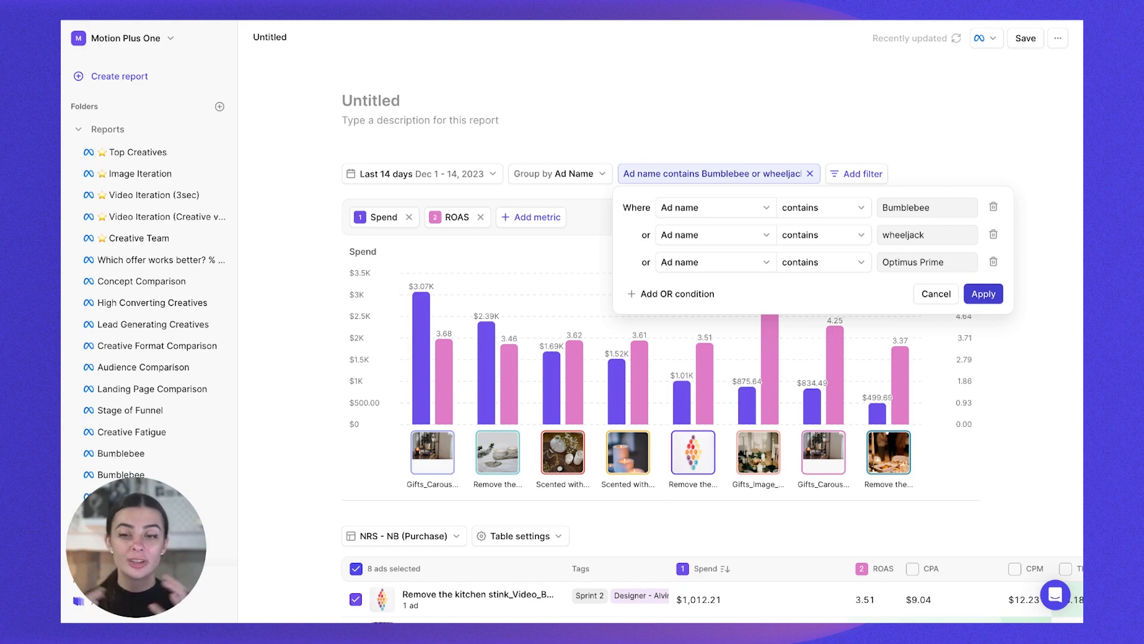
pyautogui.press('Return')
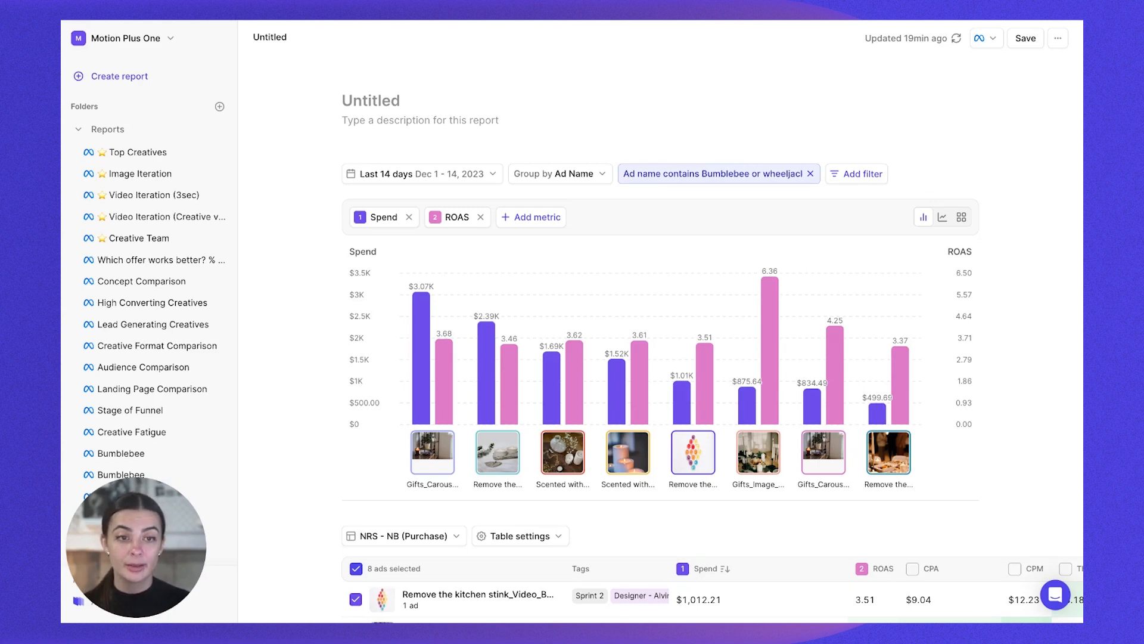
# Display the report as cards and add a performance filter for Spend greater than $1,000.
pyautogui.click(962, 217)
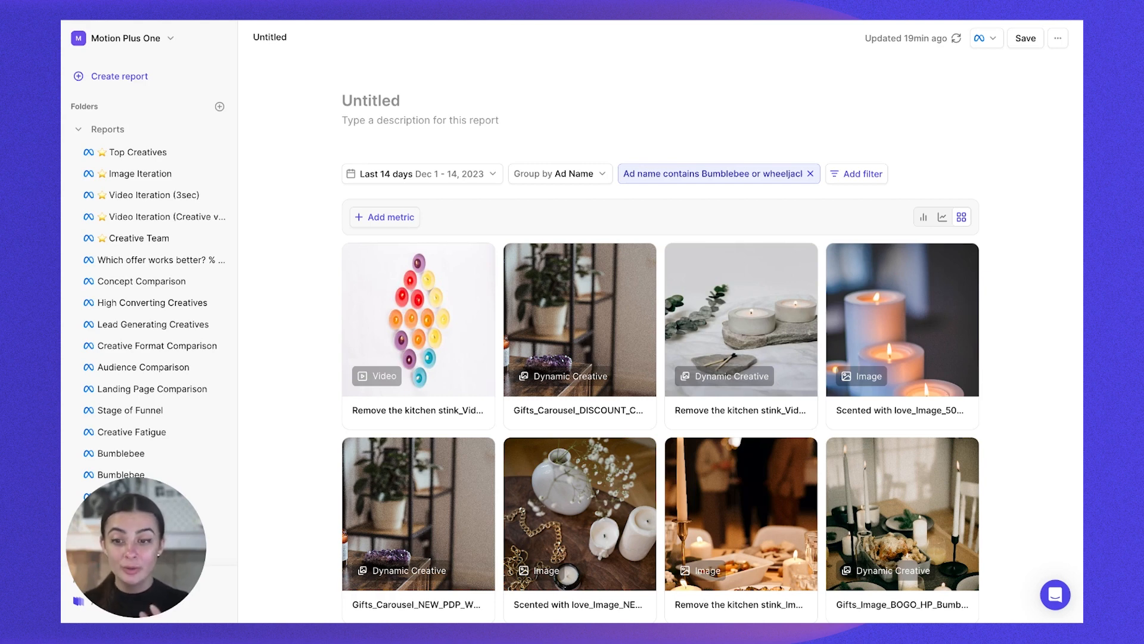
pyautogui.click(871, 176)
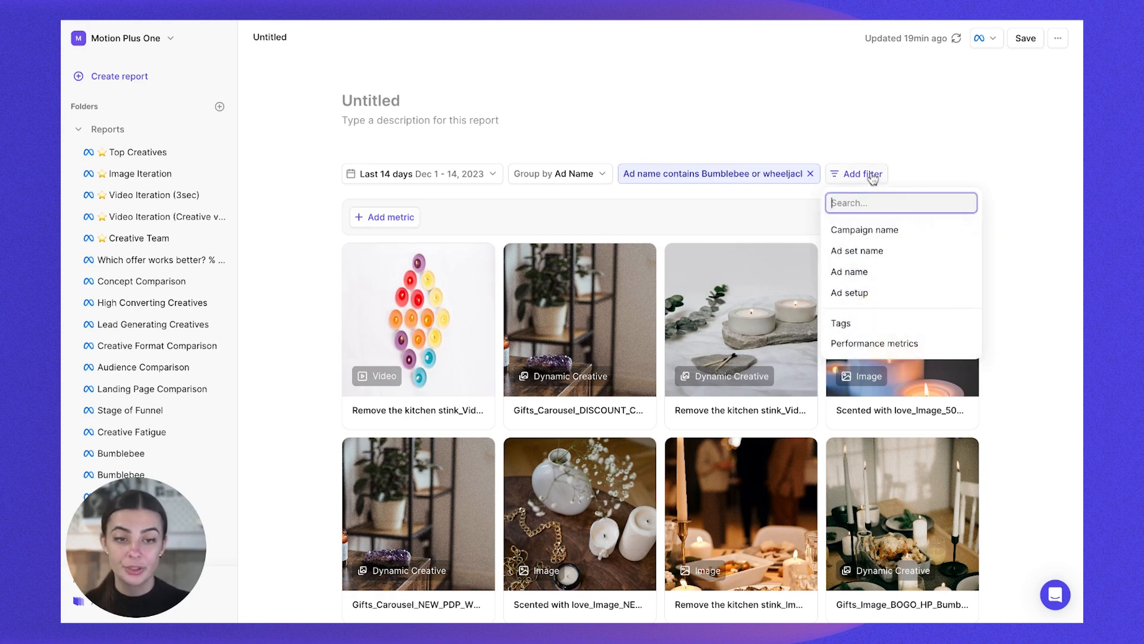
pyautogui.click(912, 346)
pyautogui.click(862, 238)
pyautogui.write('1000')
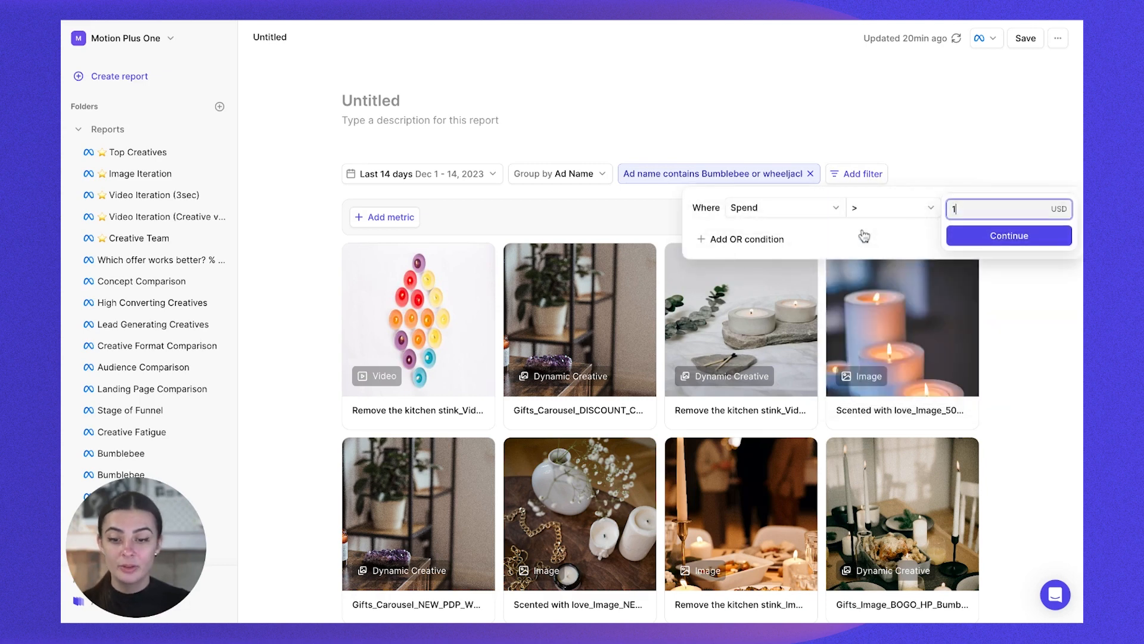
pyautogui.click(1014, 241)
pyautogui.click(1052, 240)
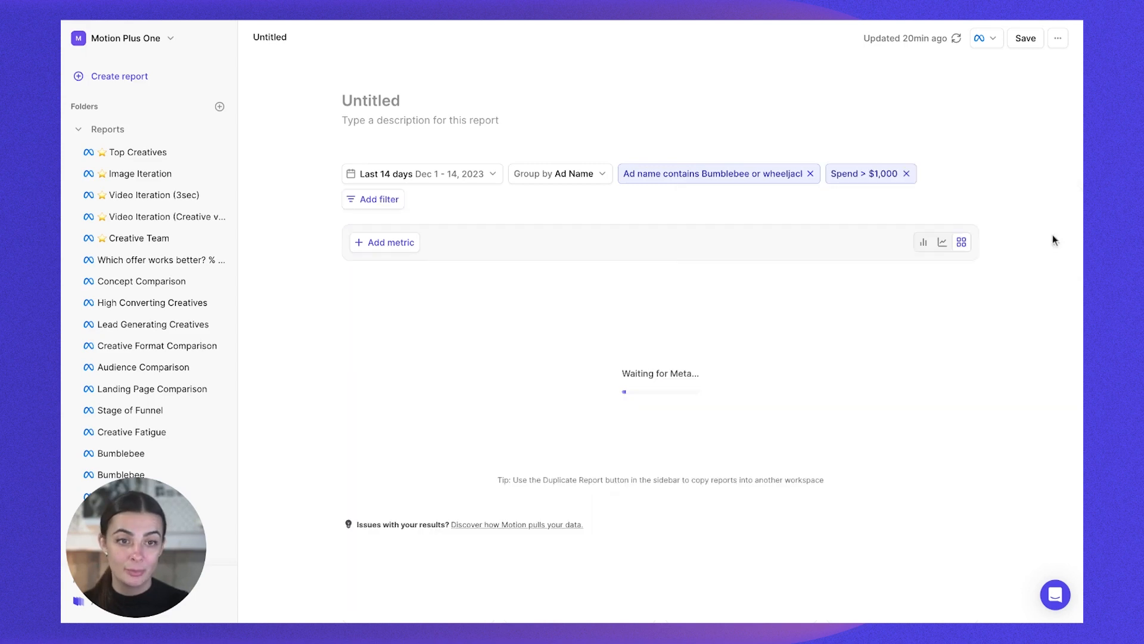
# Add another performance filter to the report for ROAS greater than 4.
pyautogui.click(386, 201)
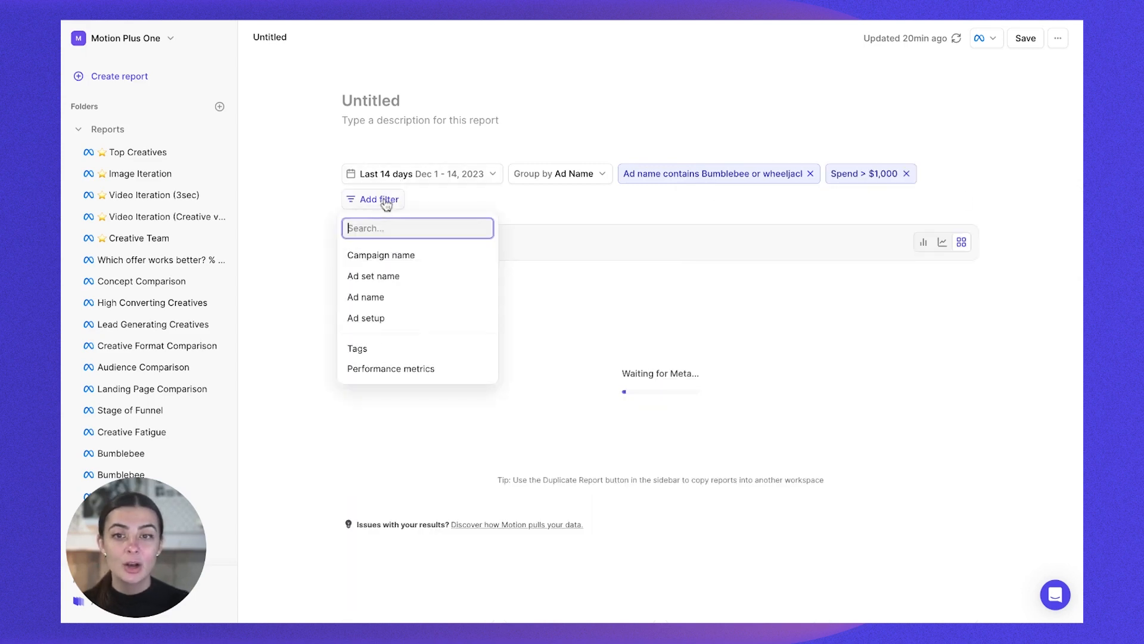
pyautogui.click(396, 369)
pyautogui.click(393, 277)
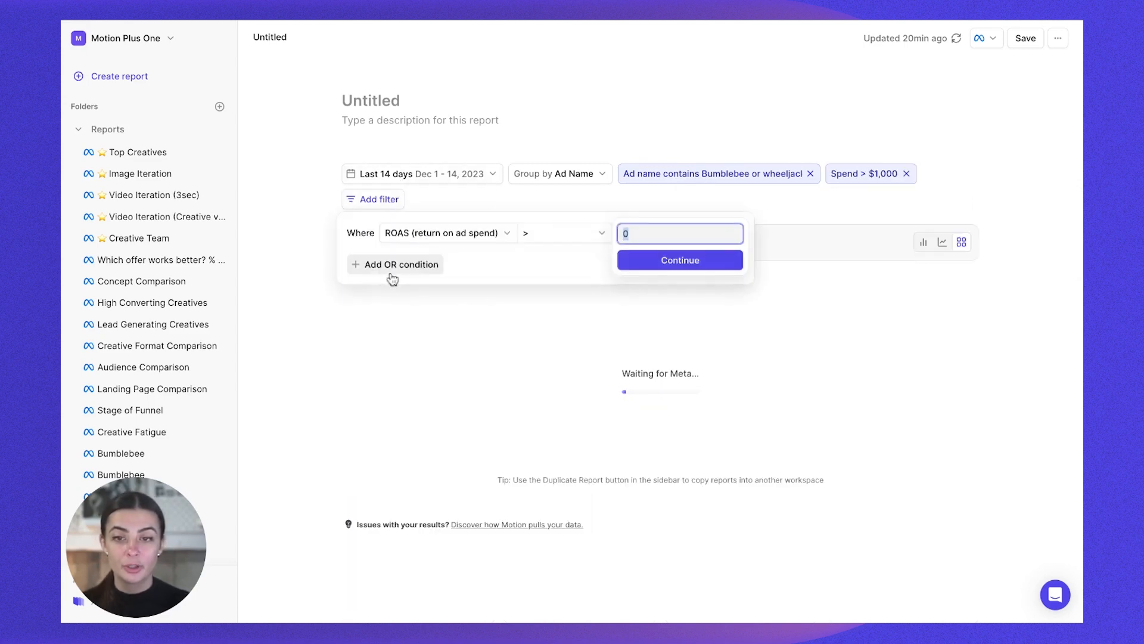
pyautogui.write('4')
pyautogui.click(671, 269)
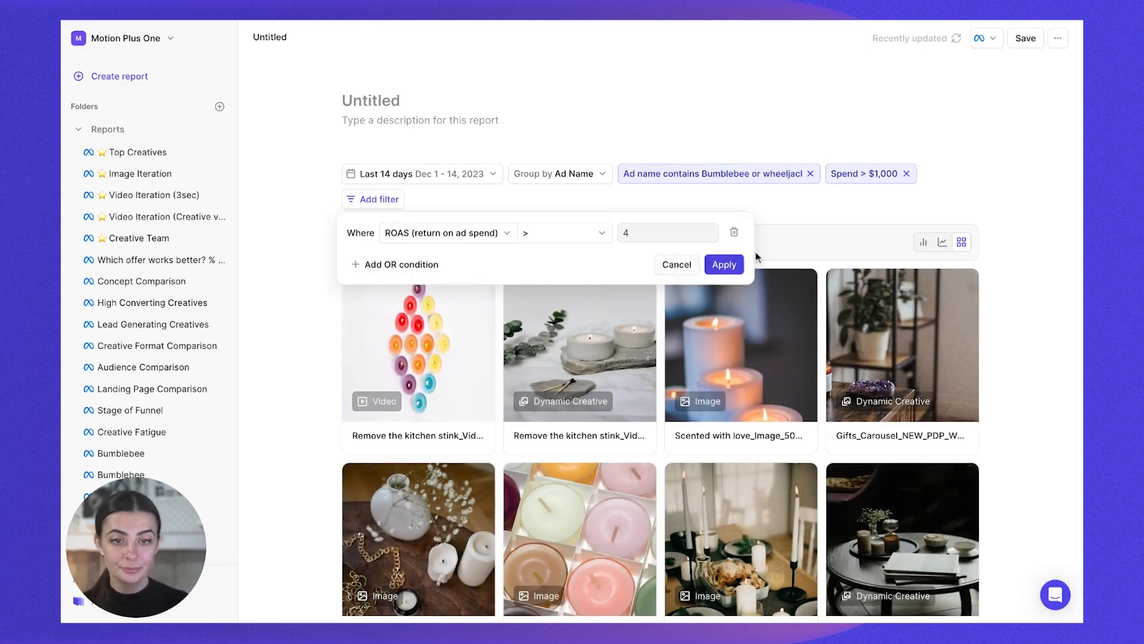
pyautogui.click(725, 266)
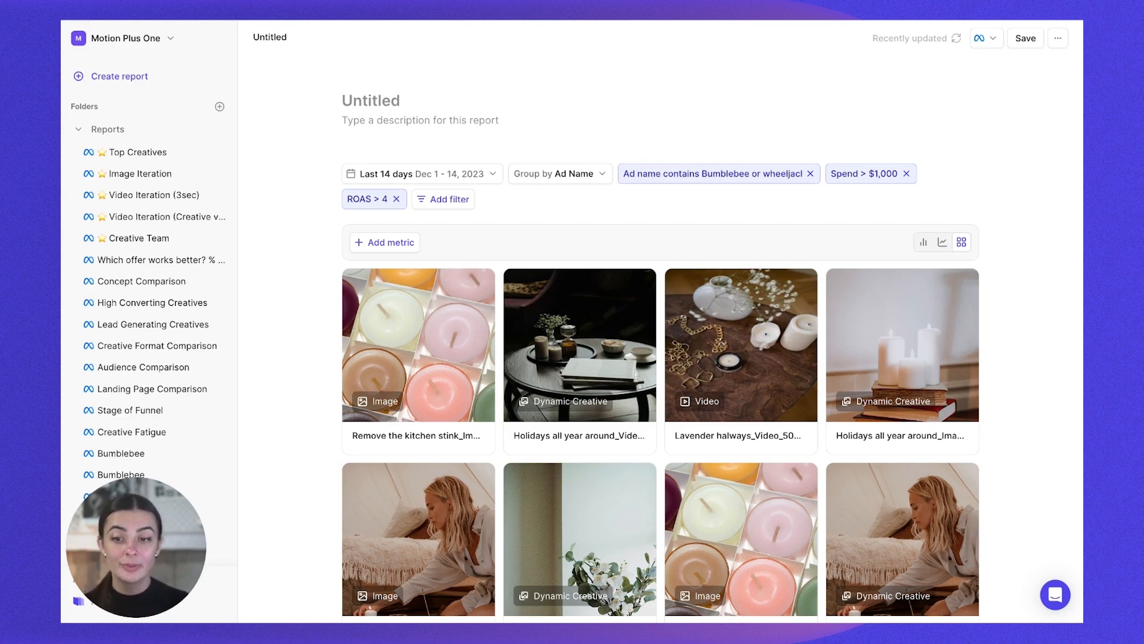
# Add the Hook score, Watch score, Click score and Convert score metrics to the report cards.
pyautogui.click(373, 242)
pyautogui.scroll(-2, 417, 465)
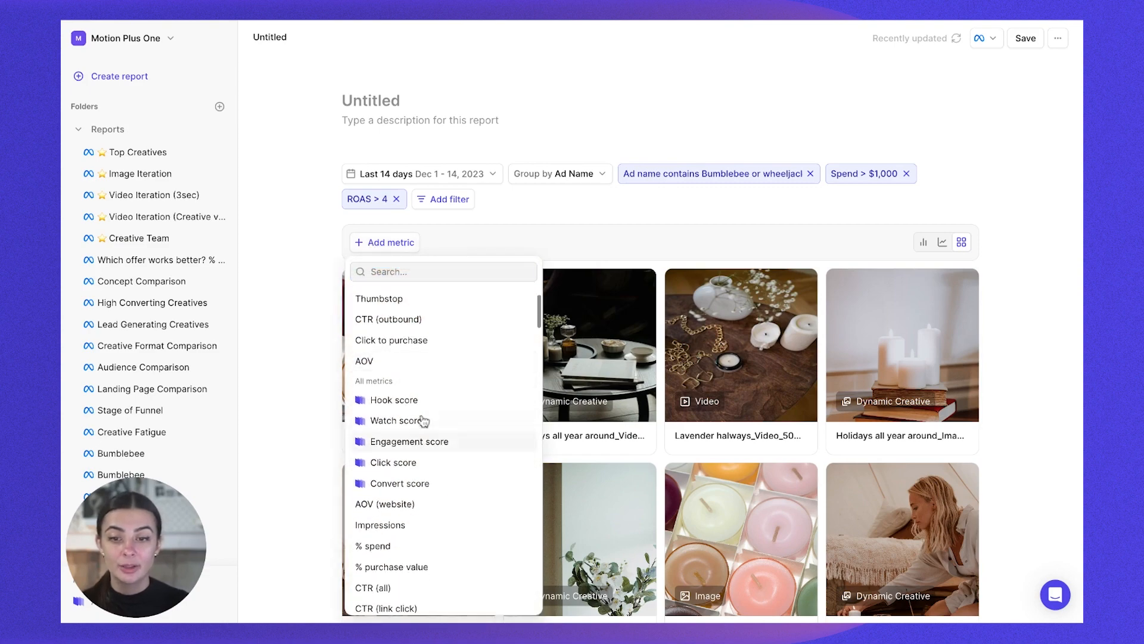
pyautogui.click(390, 396)
pyautogui.click(489, 243)
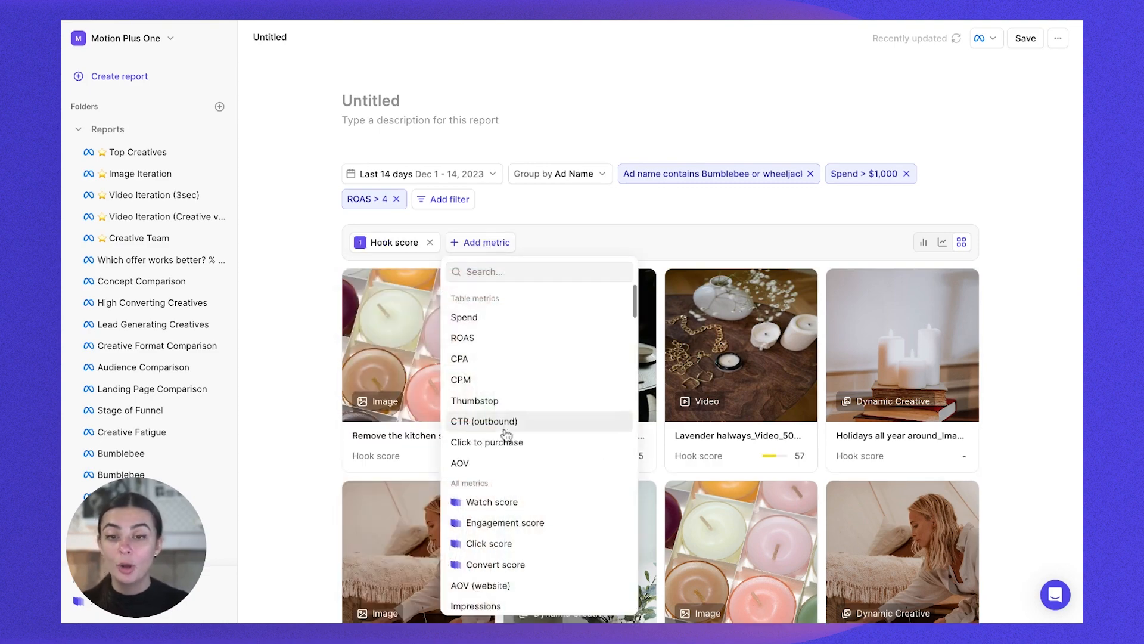
pyautogui.click(504, 503)
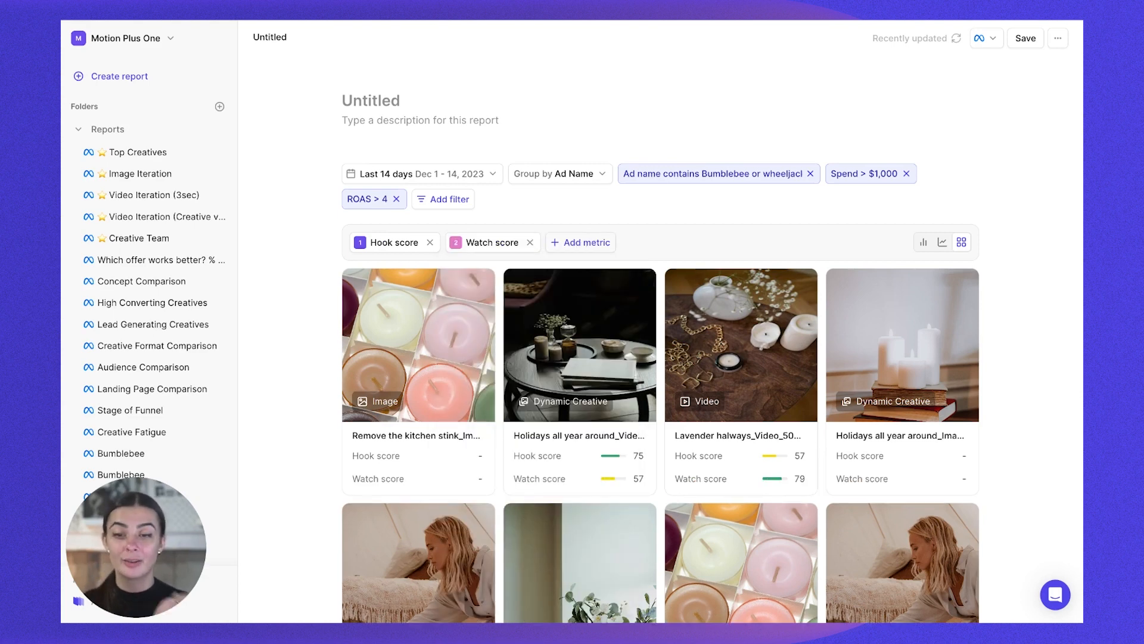
pyautogui.click(581, 242)
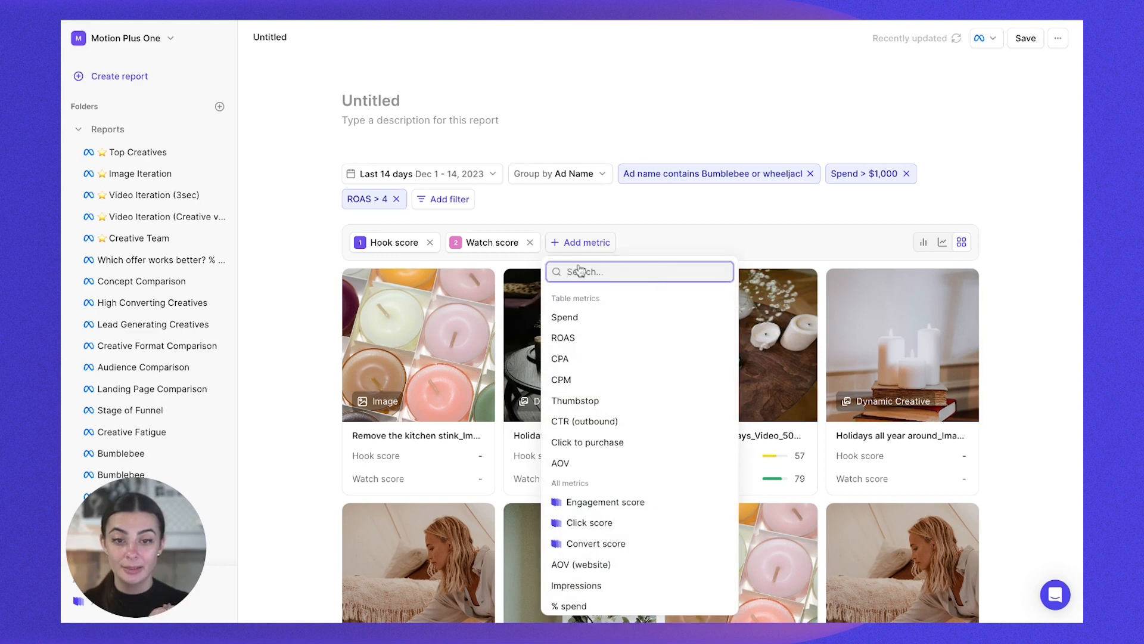
pyautogui.click(598, 523)
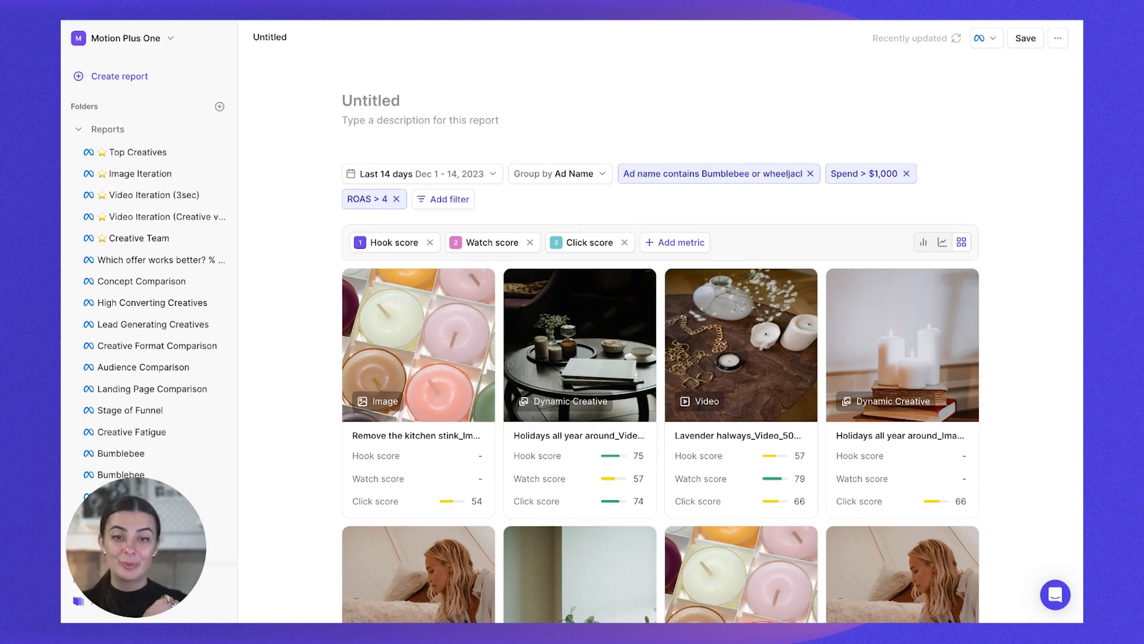
pyautogui.click(678, 242)
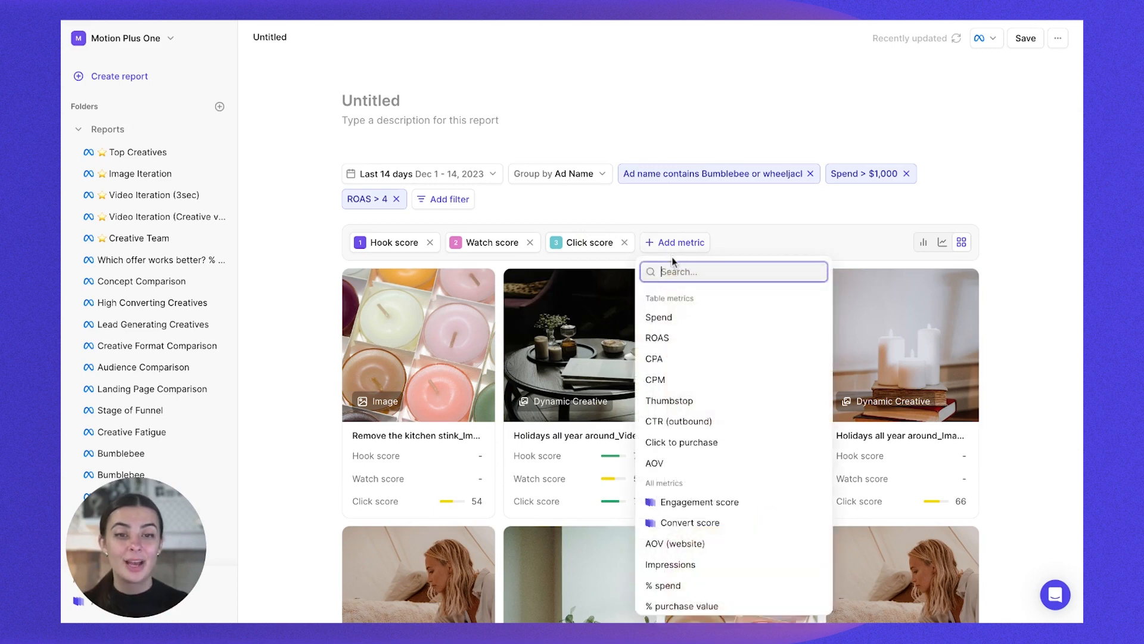
pyautogui.click(690, 523)
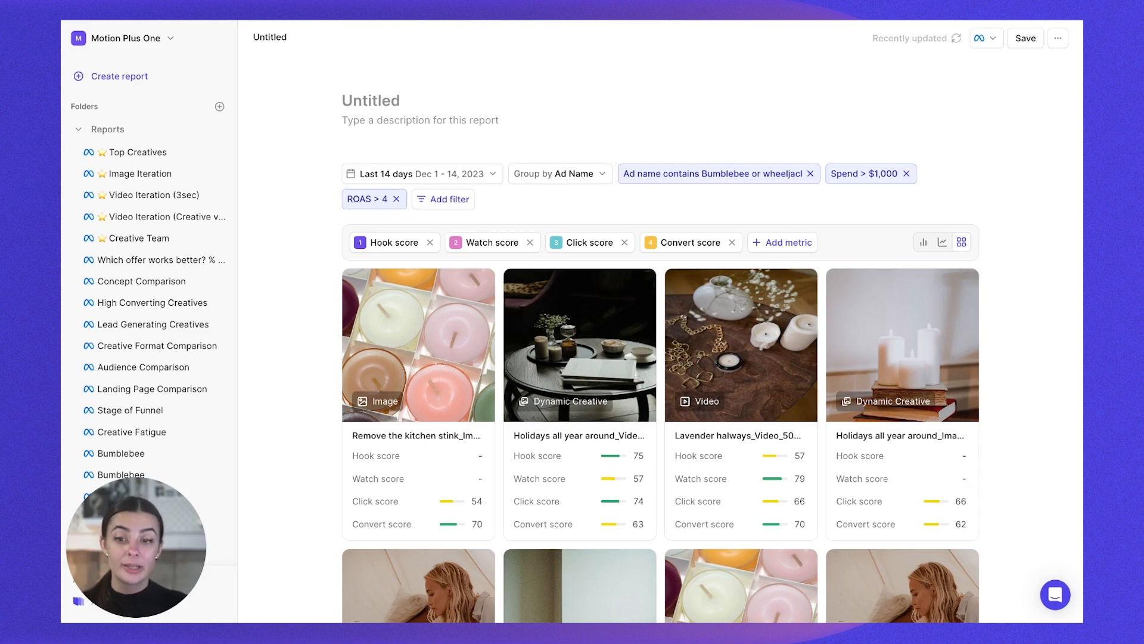
# Add an ad setup filter that limits the report to ads whose ad type is Video.
pyautogui.click(465, 202)
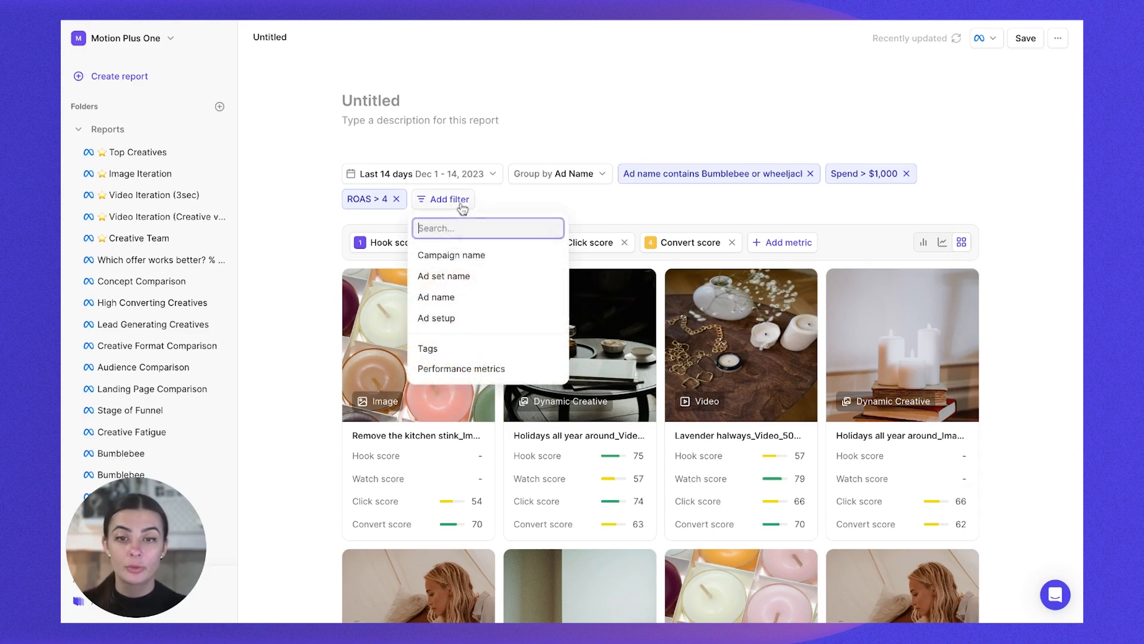
pyautogui.click(456, 317)
pyautogui.click(435, 254)
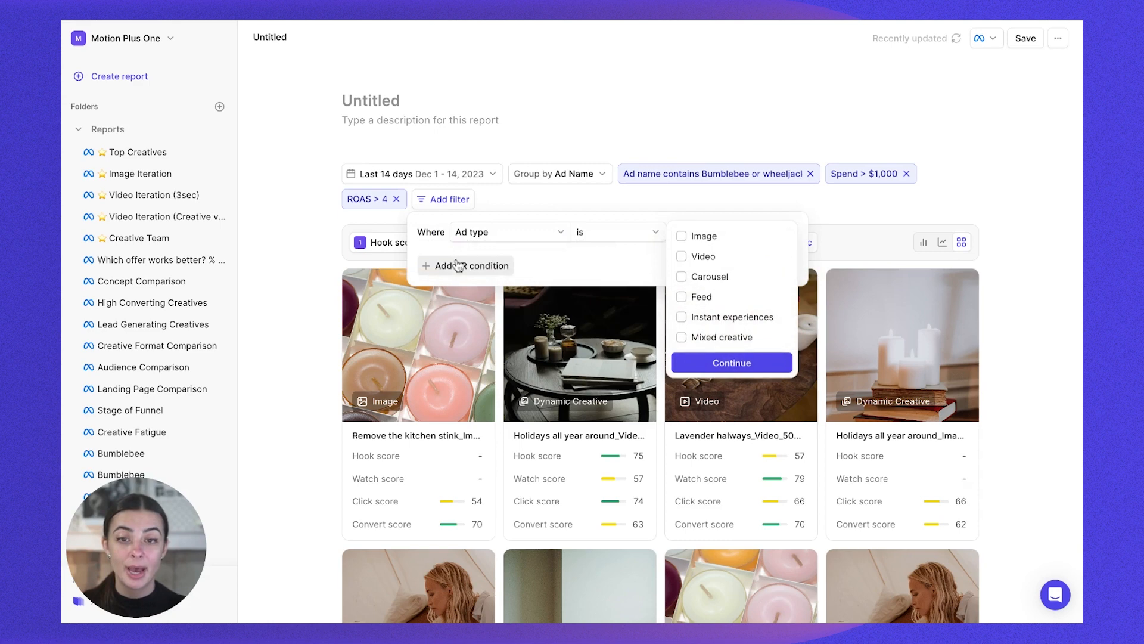
pyautogui.click(705, 261)
pyautogui.click(754, 366)
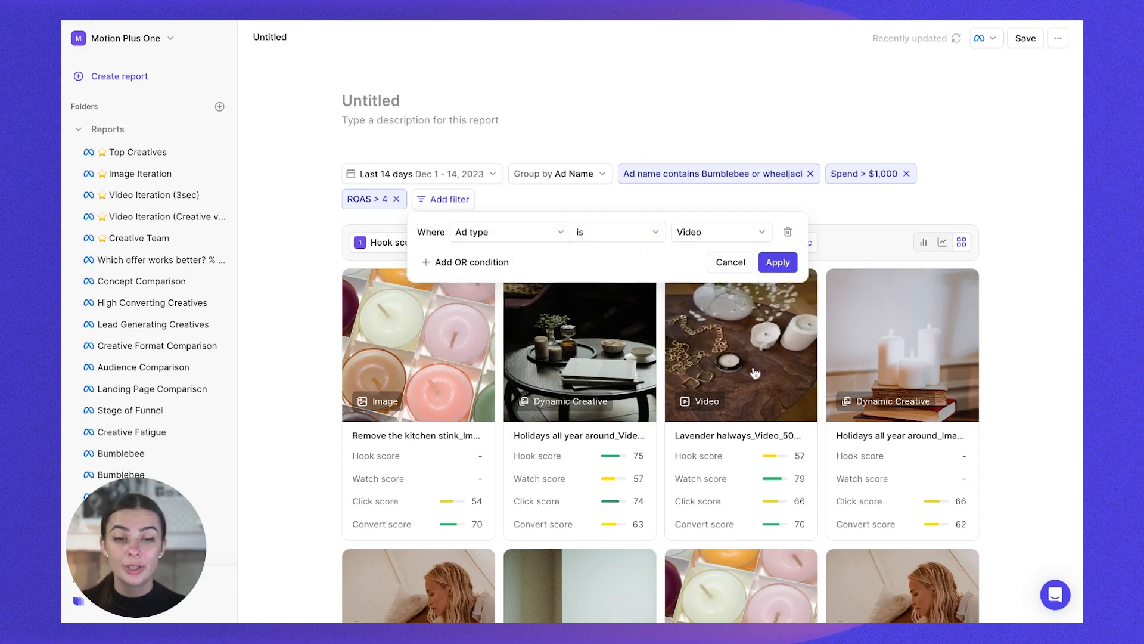
pyautogui.click(778, 263)
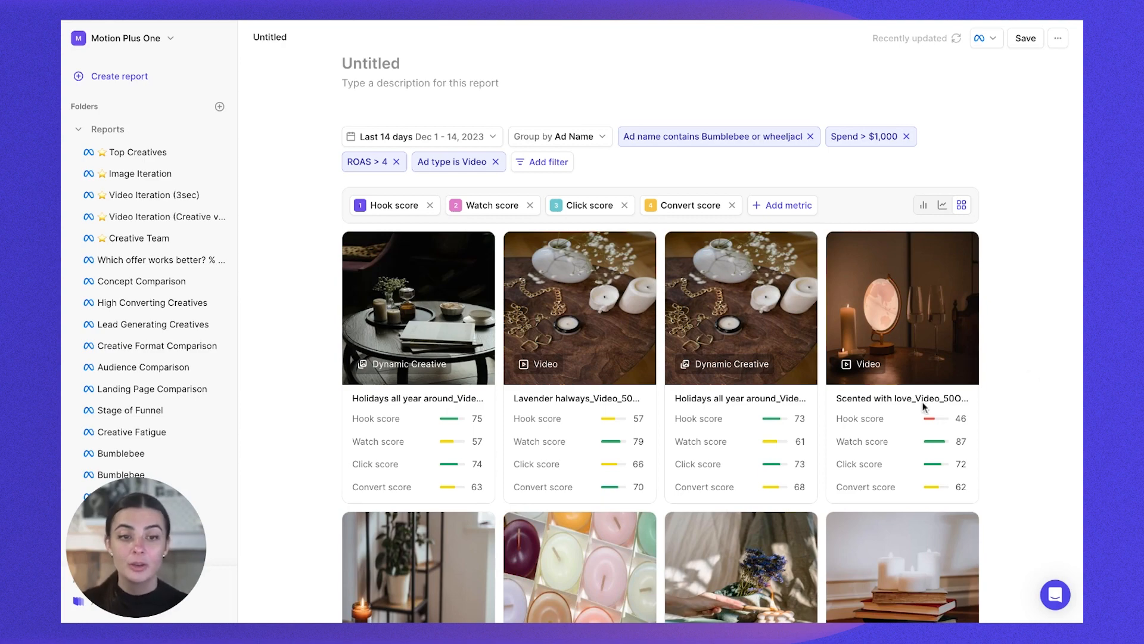
# Title the report "Top Creator Performance Report" and save it.
pyautogui.scroll(-2, 1021, 370)
pyautogui.scroll(2, 1021, 369)
pyautogui.scroll(1, 1021, 369)
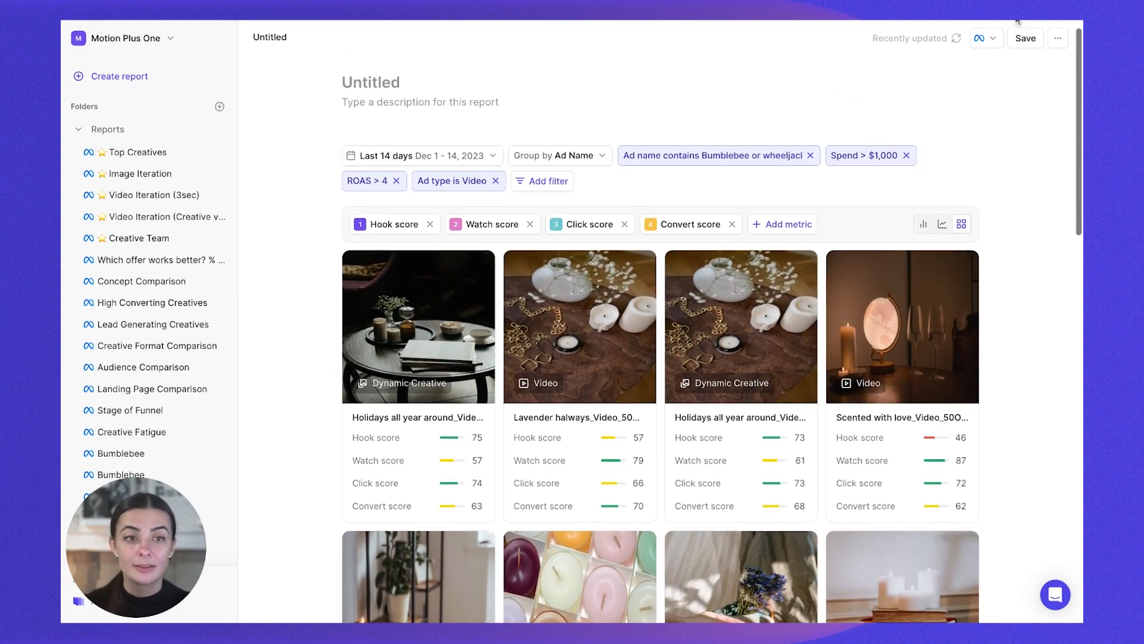
pyautogui.click(414, 87)
pyautogui.write('Cre')
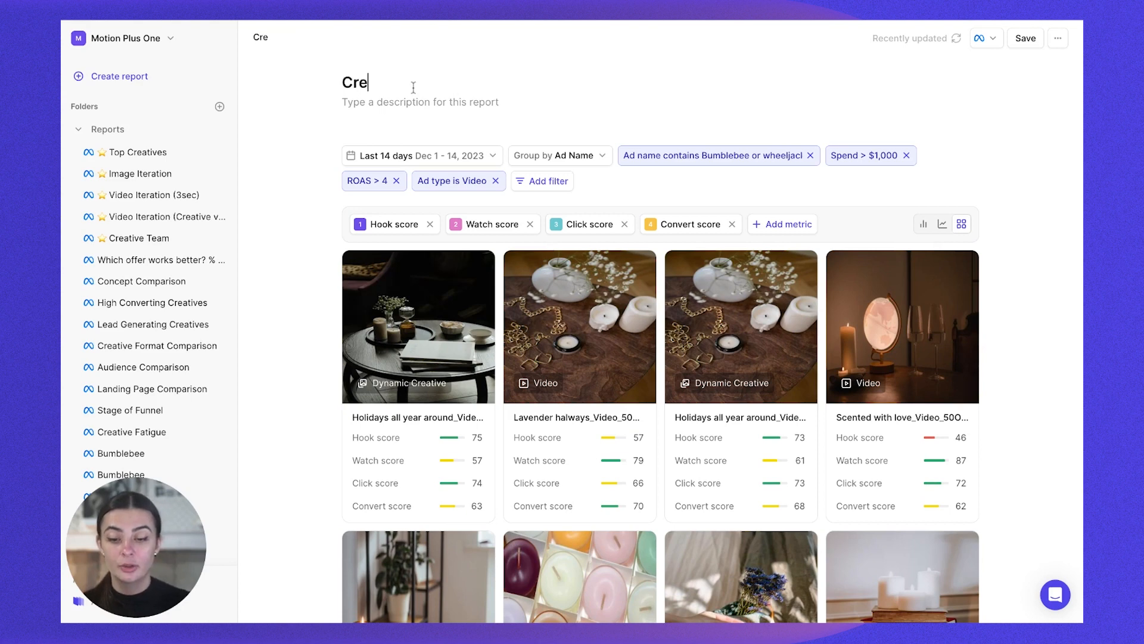
pyautogui.write('ator Performance Report')
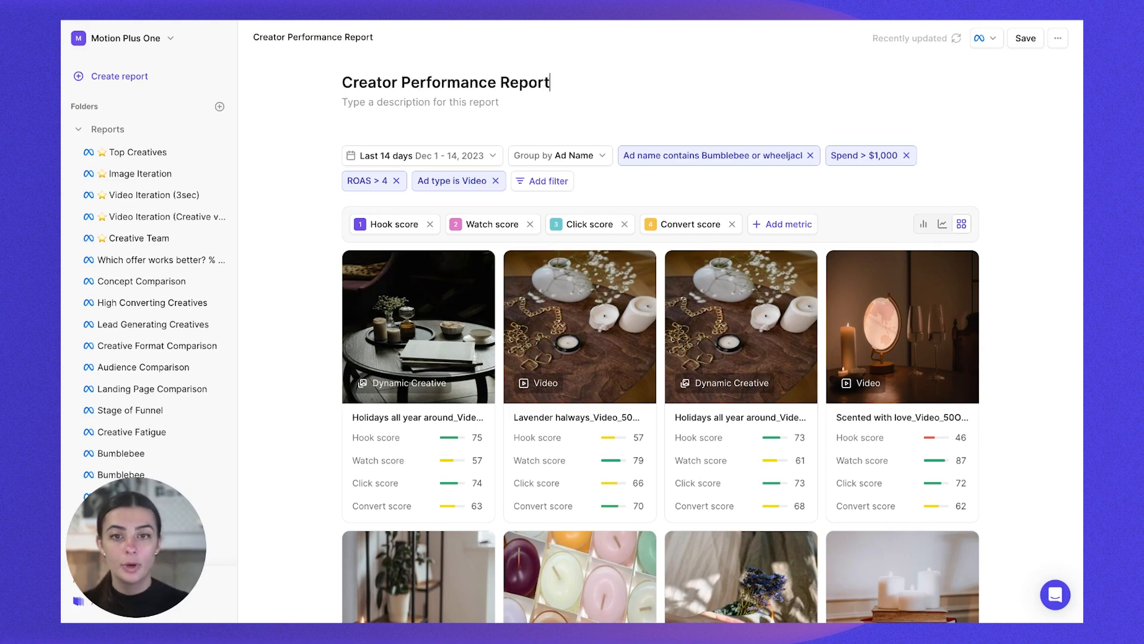
pyautogui.click(342, 84)
pyautogui.write('Top')
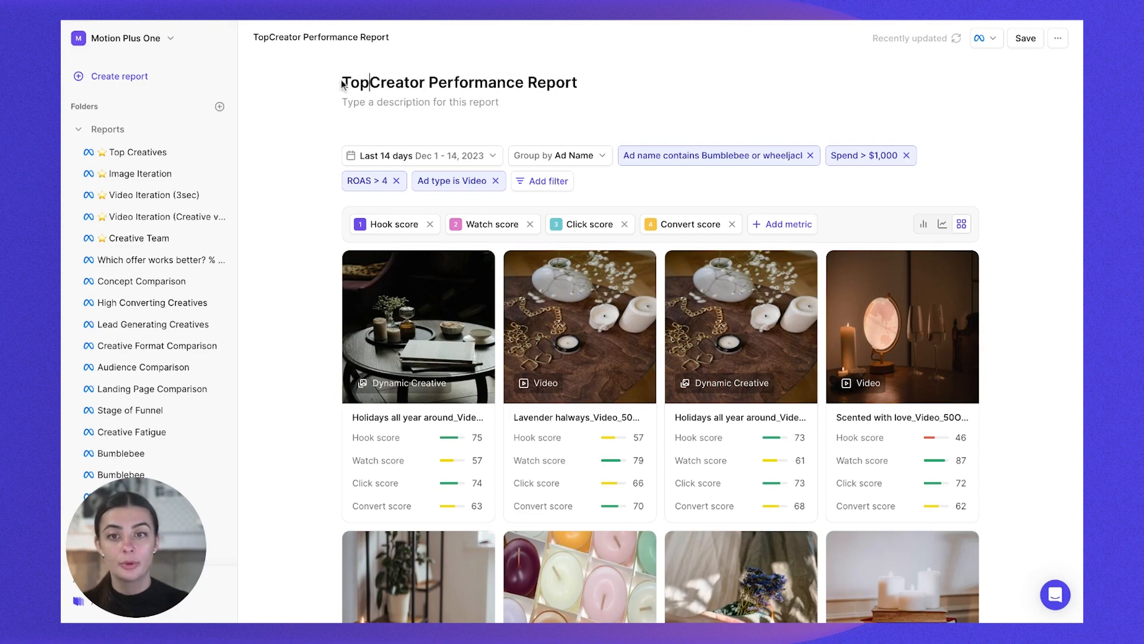
pyautogui.click(1027, 35)
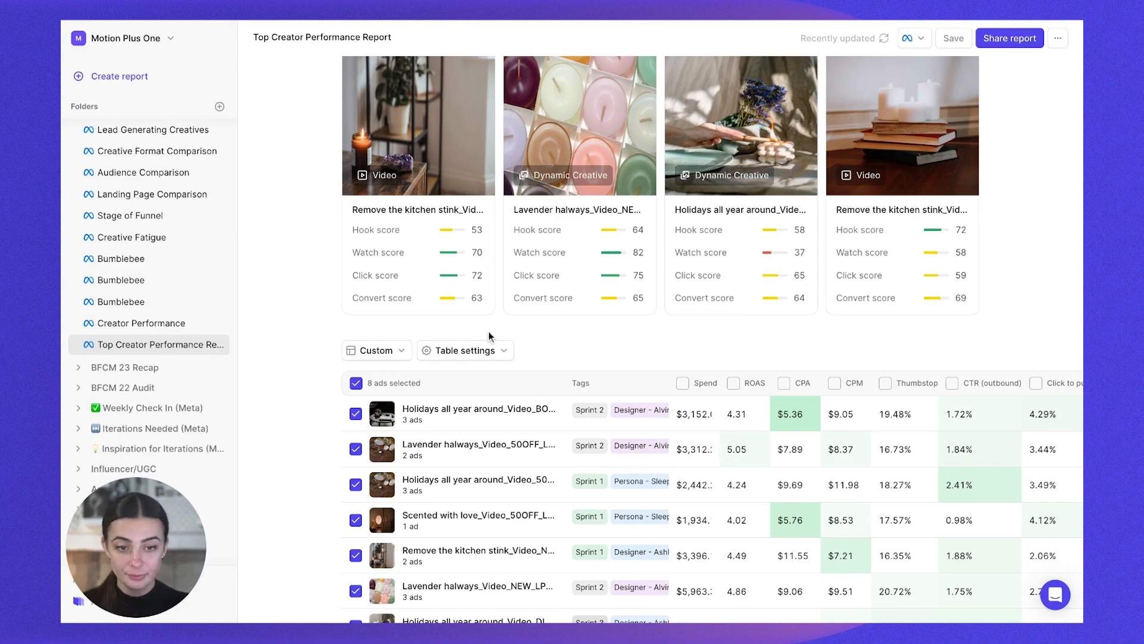
# Customize the report table's columns so only Hook score, Watch score, Click score and Convert score are kept, and apply the selection.
pyautogui.click(370, 353)
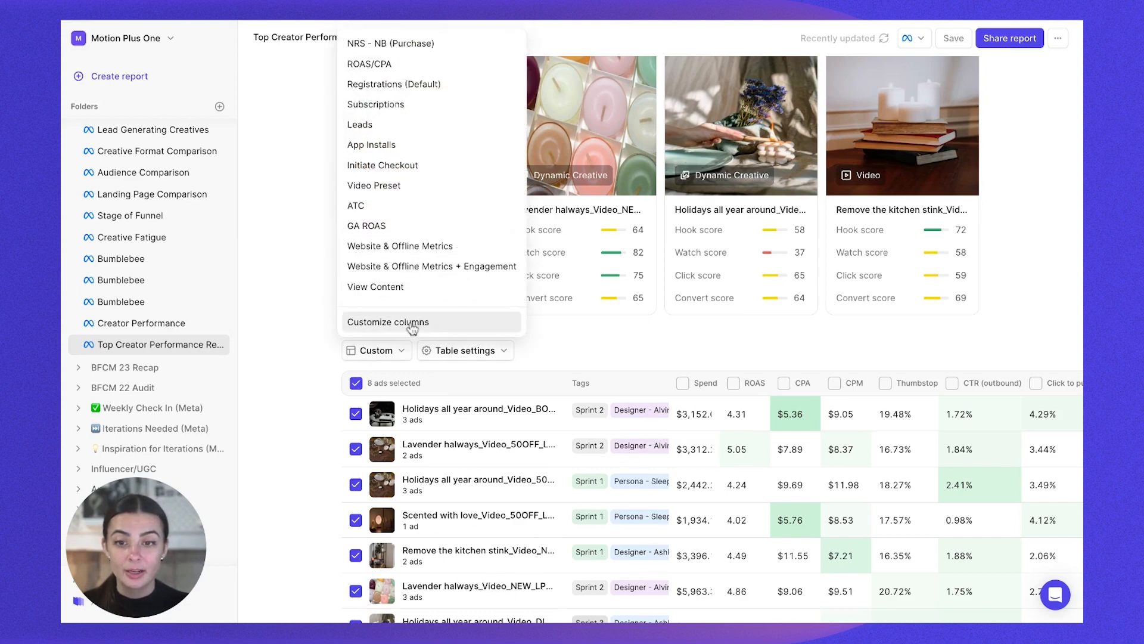
pyautogui.click(411, 325)
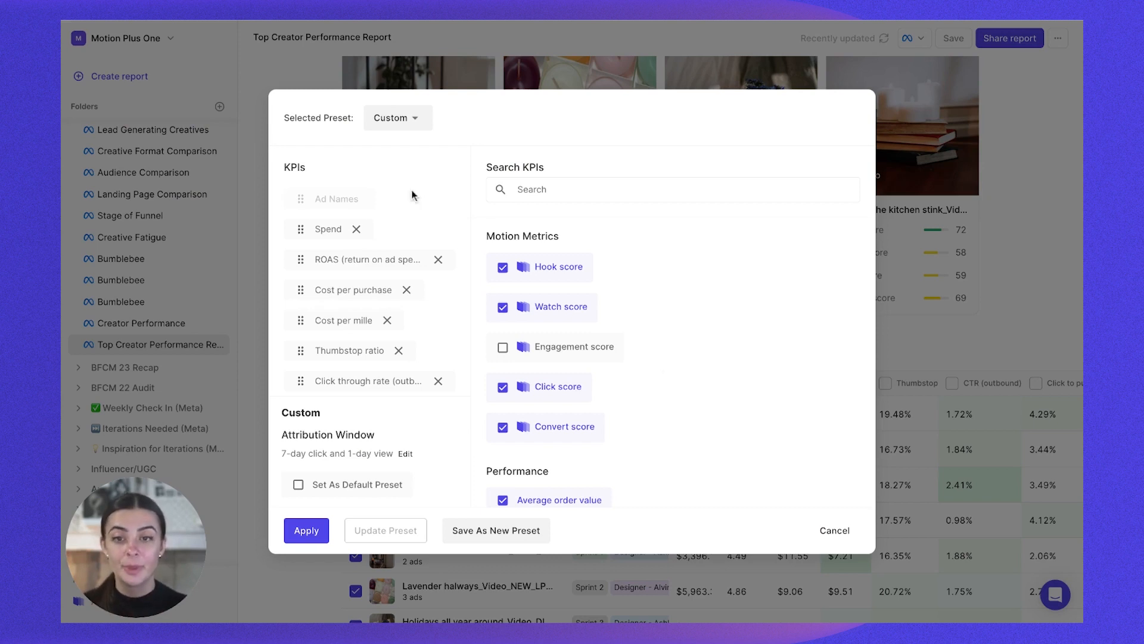
pyautogui.click(356, 229)
pyautogui.click(438, 229)
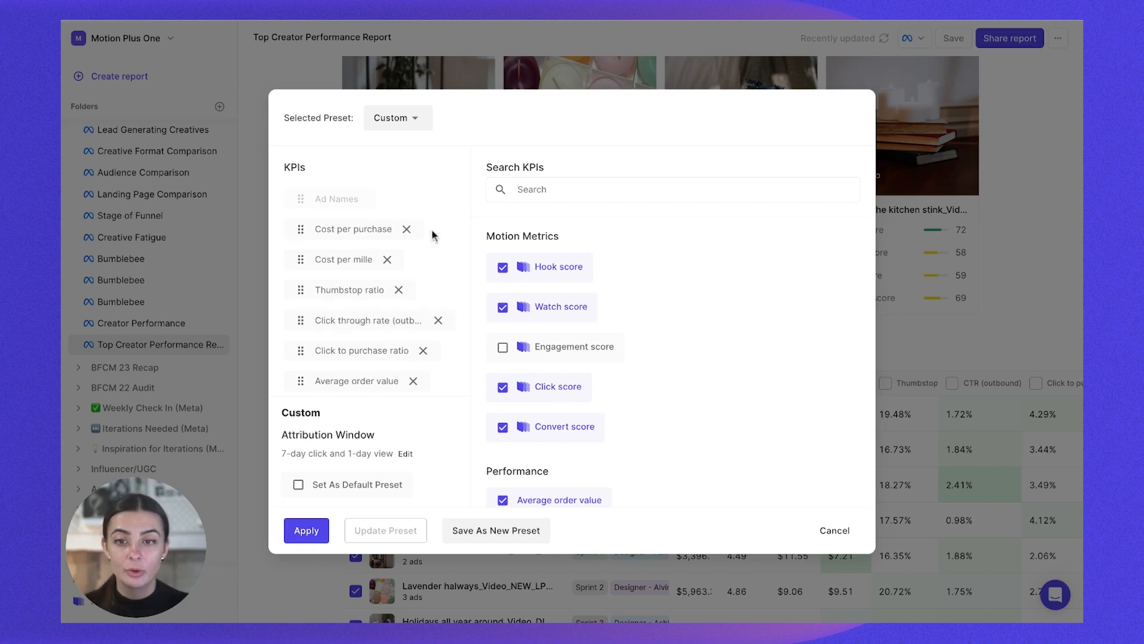
pyautogui.click(407, 229)
pyautogui.click(388, 229)
pyautogui.click(399, 229)
pyautogui.click(438, 228)
pyautogui.click(424, 229)
pyautogui.click(414, 230)
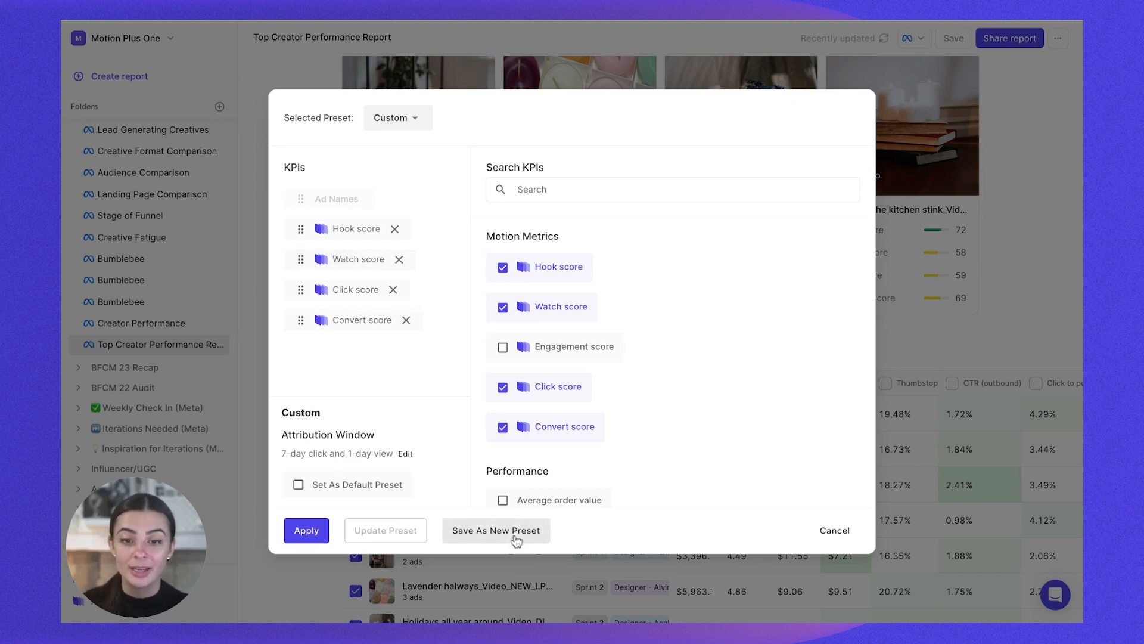
pyautogui.click(315, 533)
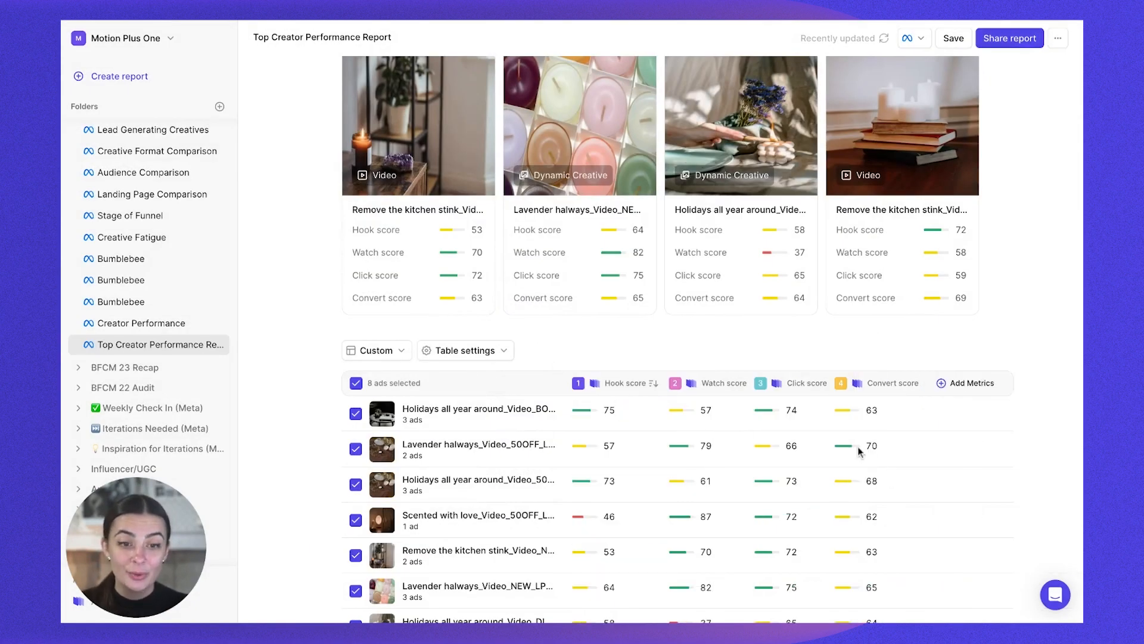
# Share the report as a snapshot with the note "Use this as inspiration for ads / content" and copy its link.
pyautogui.moveTo(904, 389)
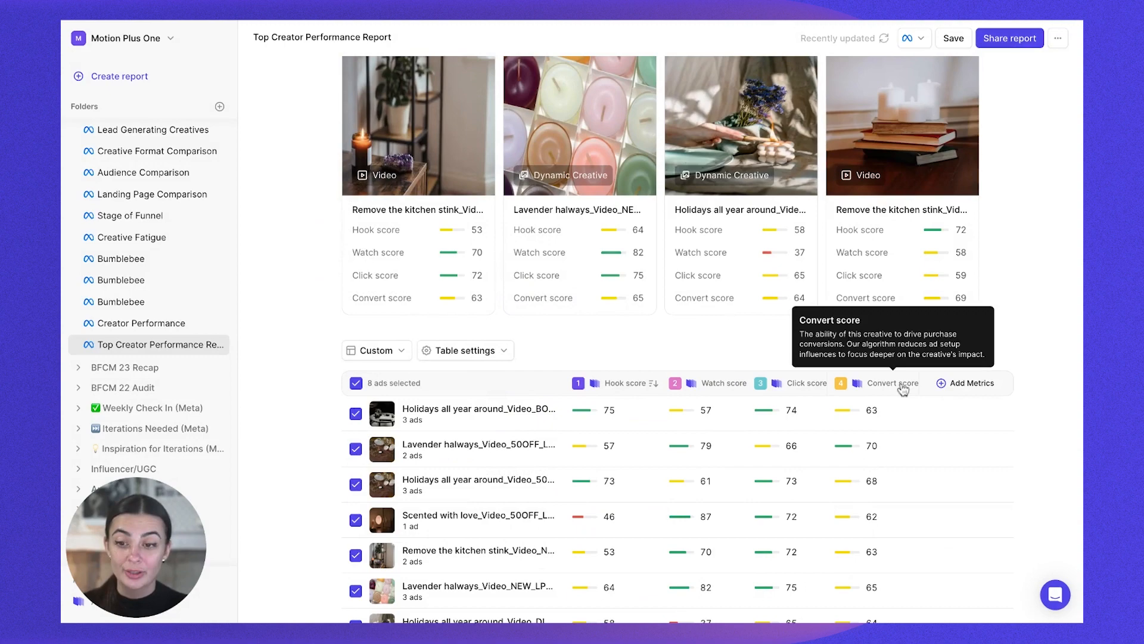
pyautogui.scroll(8, 904, 389)
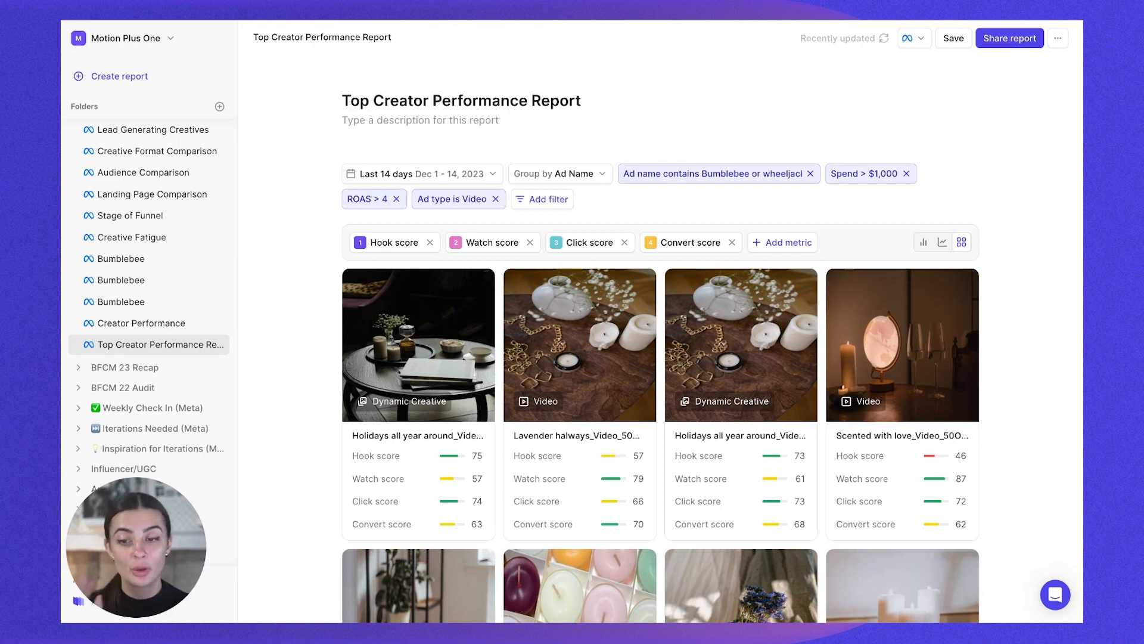
pyautogui.click(1021, 39)
pyautogui.write('U')
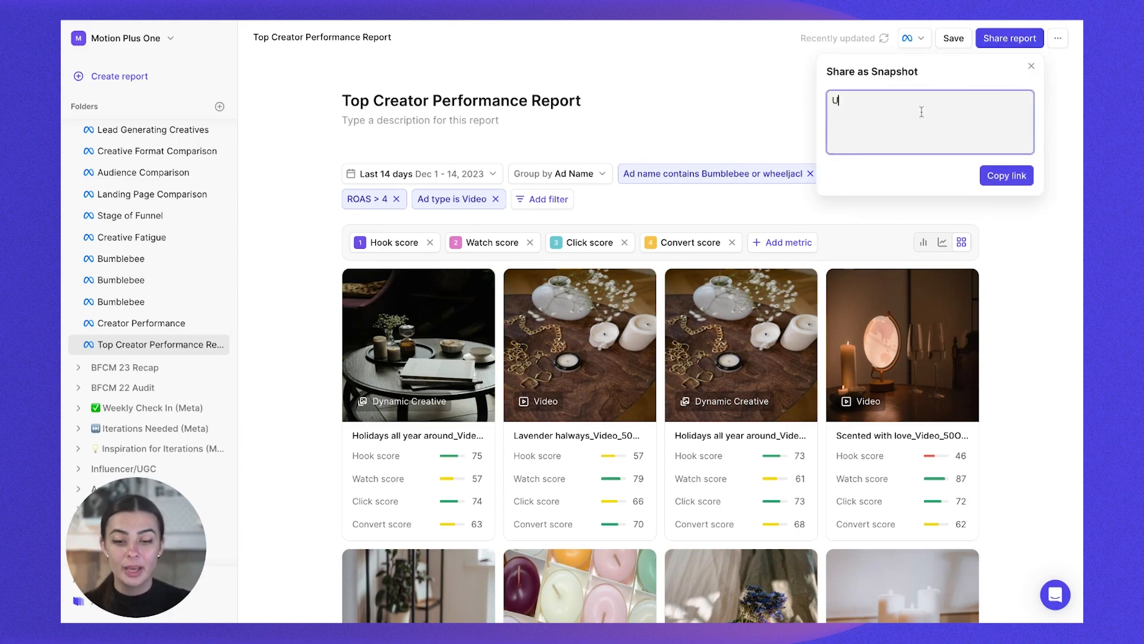
pyautogui.write('se this as inspir')
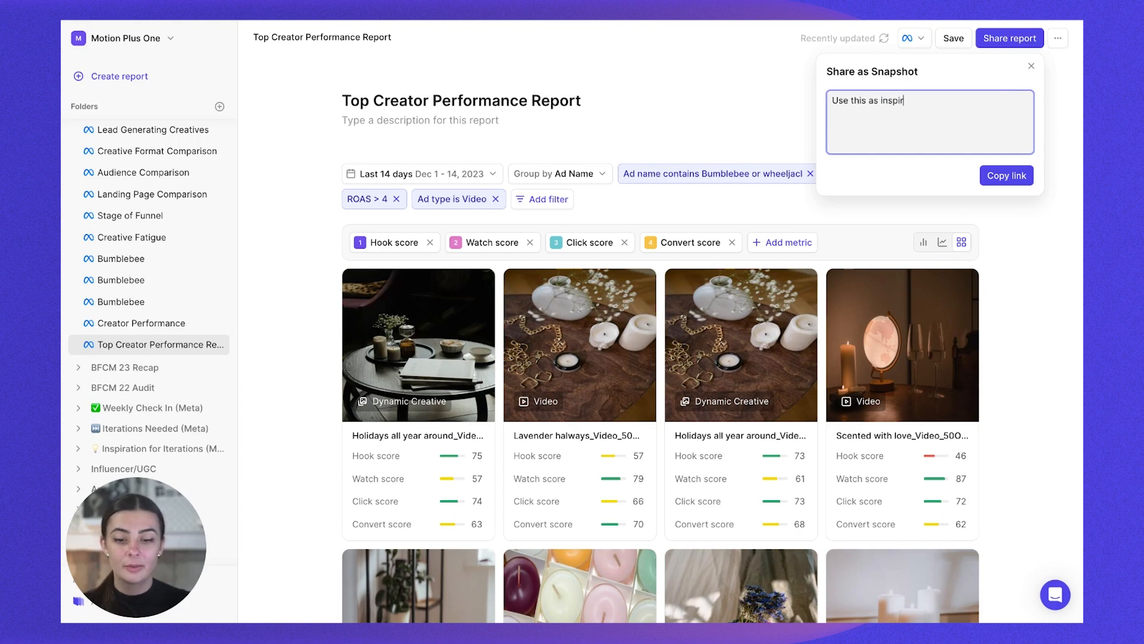
pyautogui.write('ation for ad')
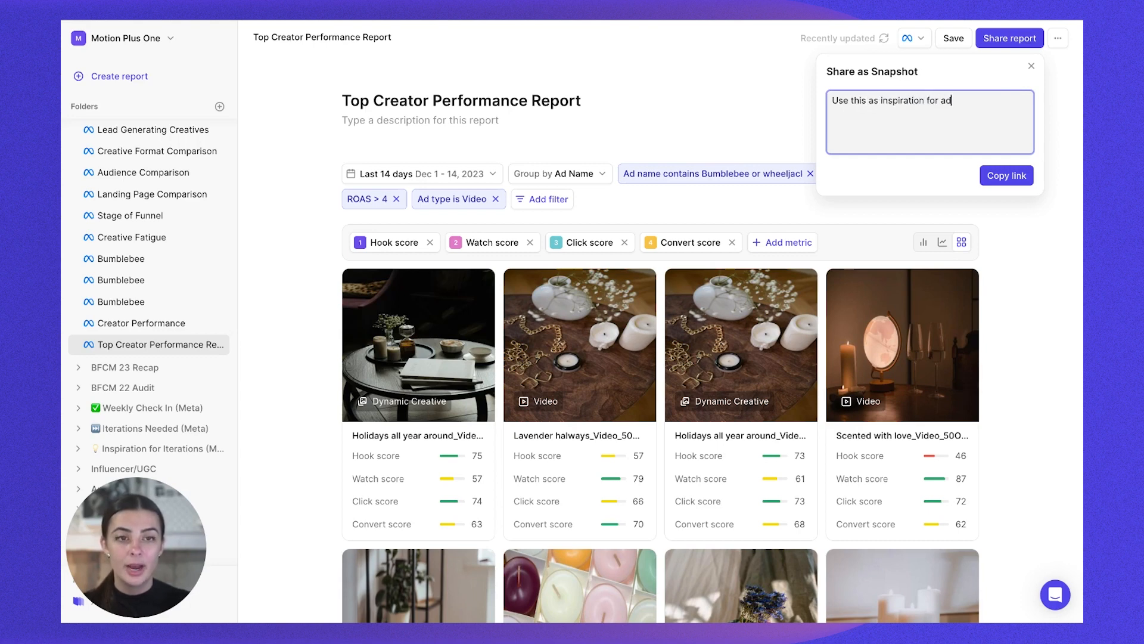
pyautogui.write('s / content')
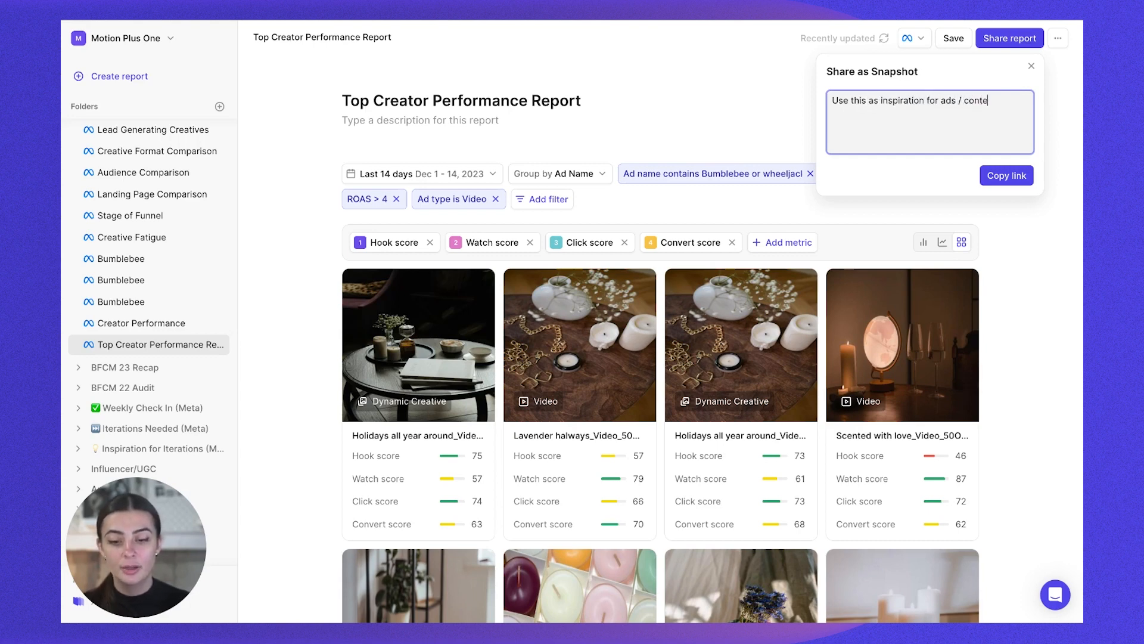
pyautogui.click(1021, 175)
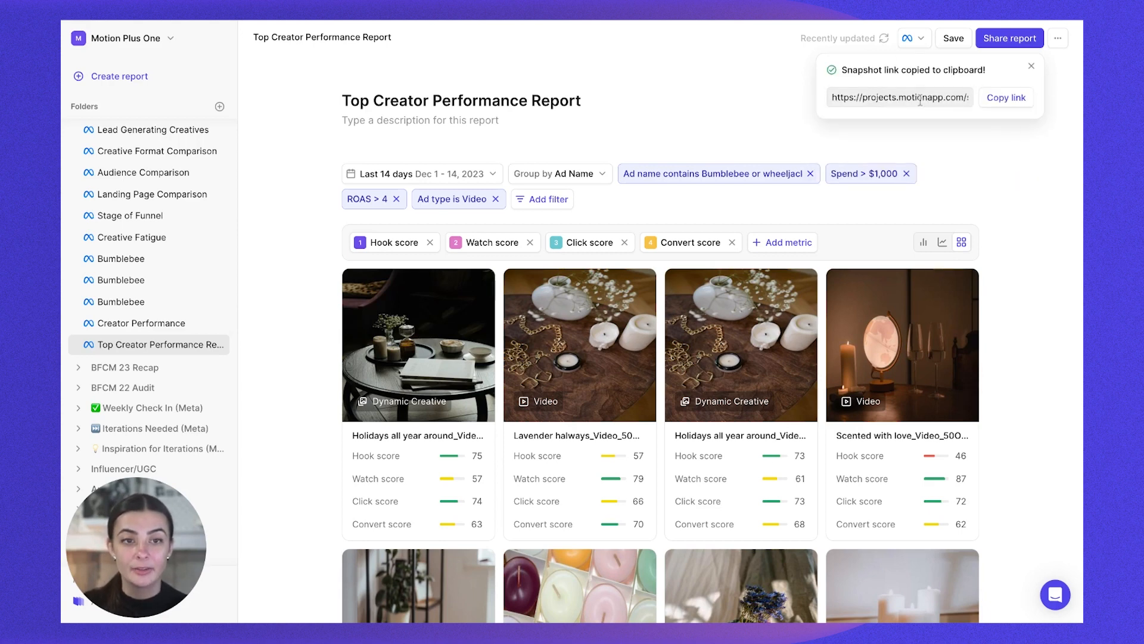
pyautogui.click(1015, 102)
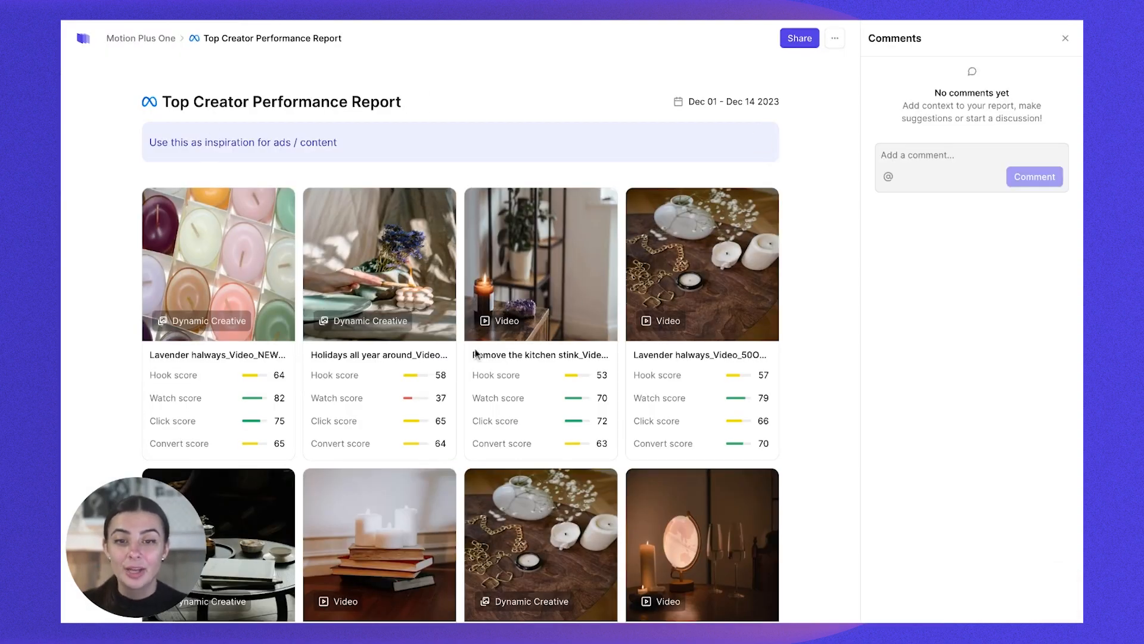
# Look through the shared snapshot's ad cards and table, and preview the first-row "Remove the kitchen stink" video before closing the preview.
pyautogui.scroll(-6, 523, 404)
pyautogui.scroll(-1, 523, 405)
pyautogui.scroll(1, 567, 410)
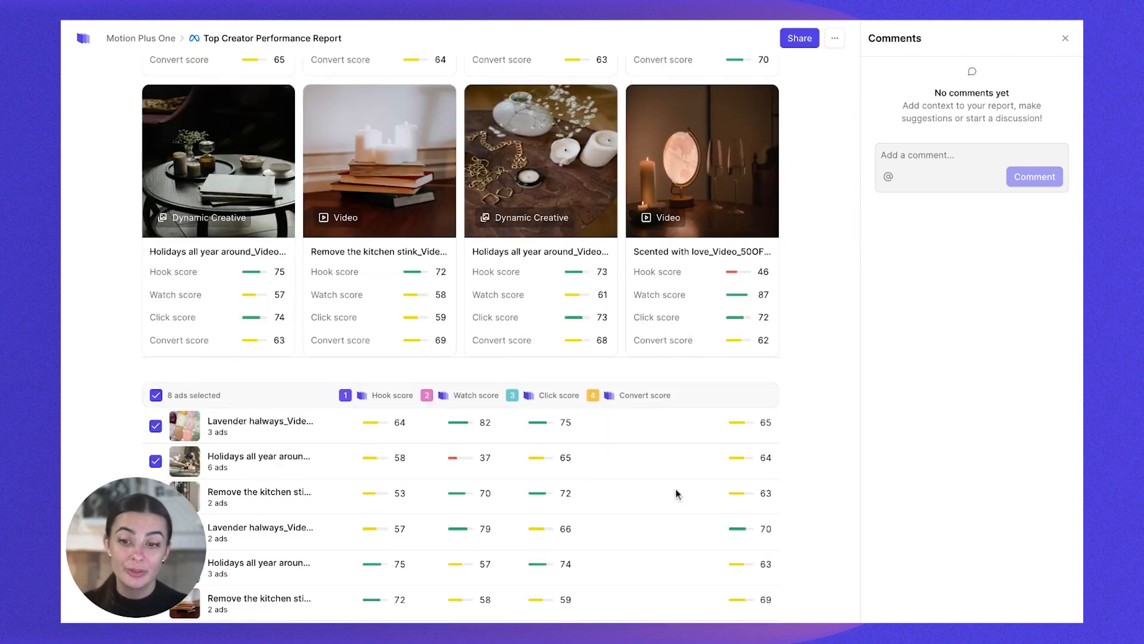
pyautogui.scroll(4, 676, 488)
pyautogui.scroll(2, 676, 488)
pyautogui.click(544, 260)
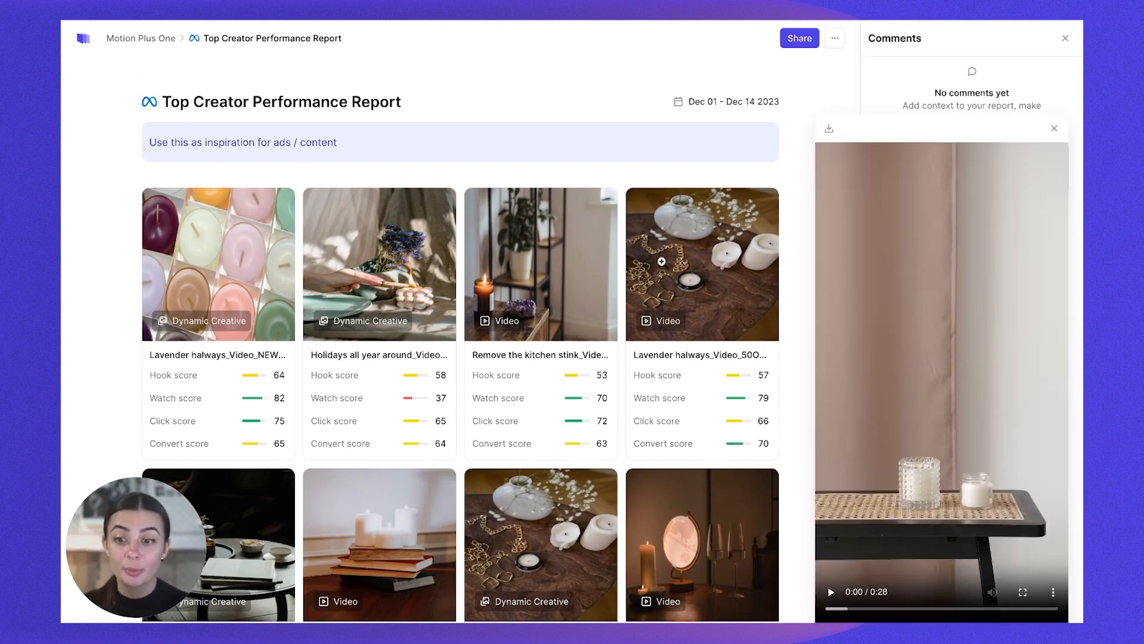
pyautogui.click(778, 84)
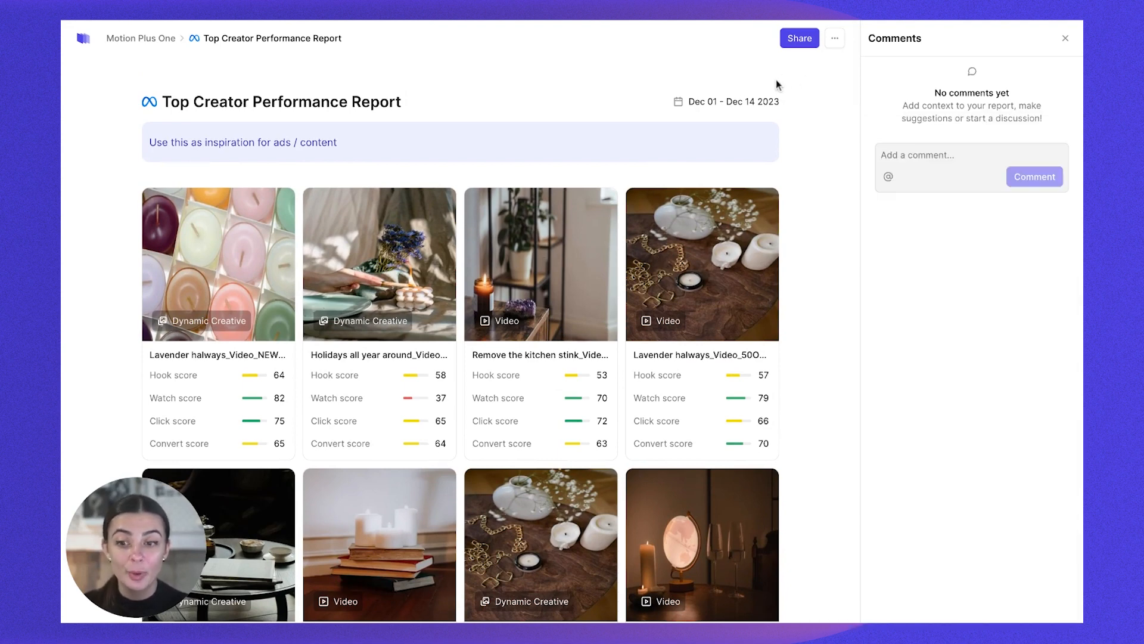